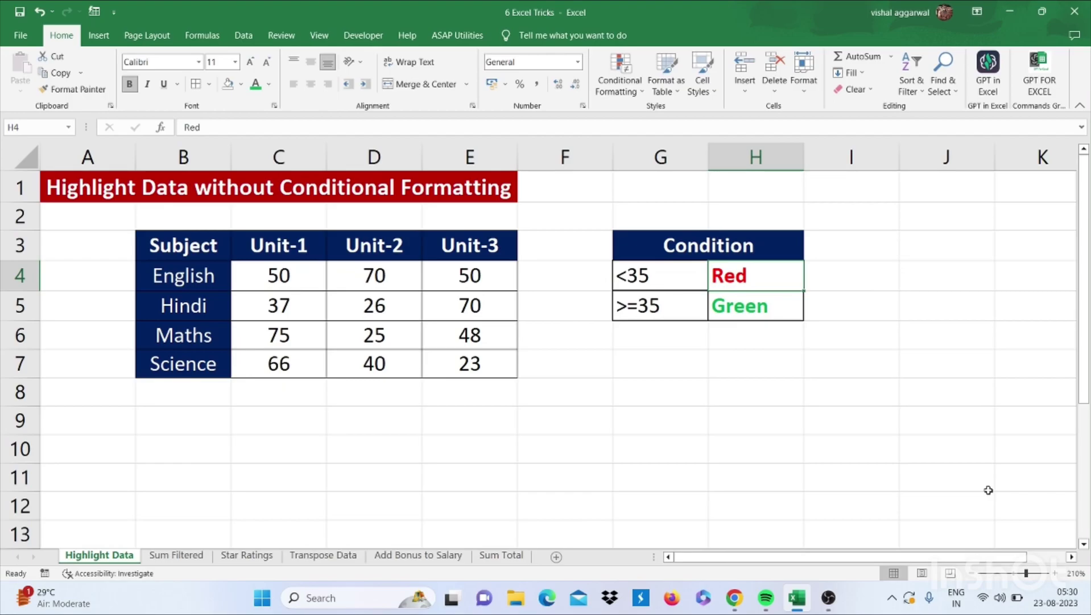
Step: Give the unit marks in C4:E7 the custom number format [red][<35];[green][>=35]
{"action": "left_click", "coordinate": [654, 283]}
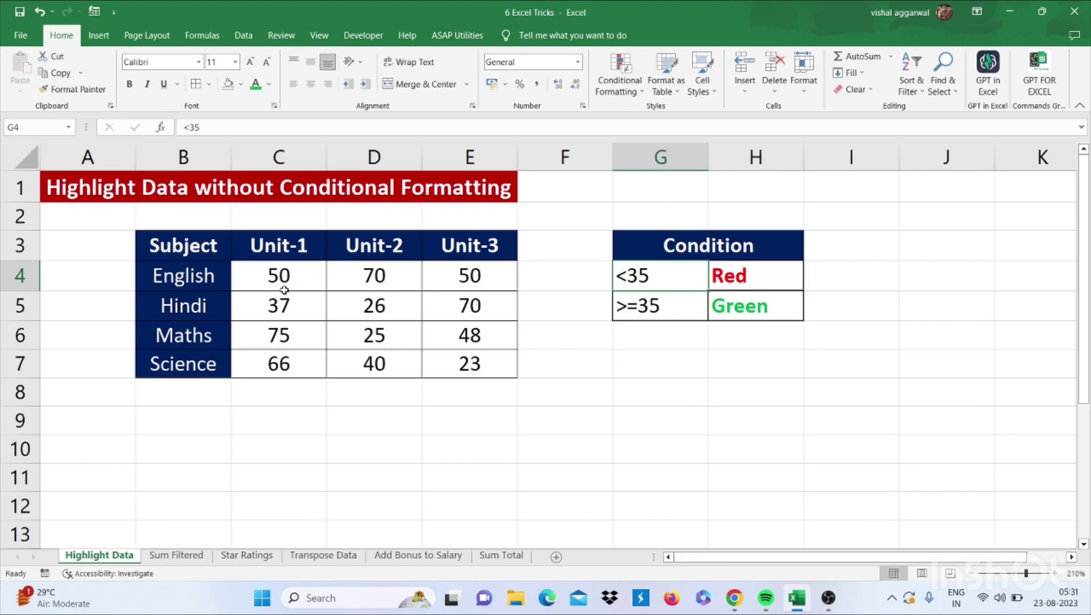
{"action": "left_click_drag", "start_coordinate": [285, 284], "coordinate": [434, 362]}
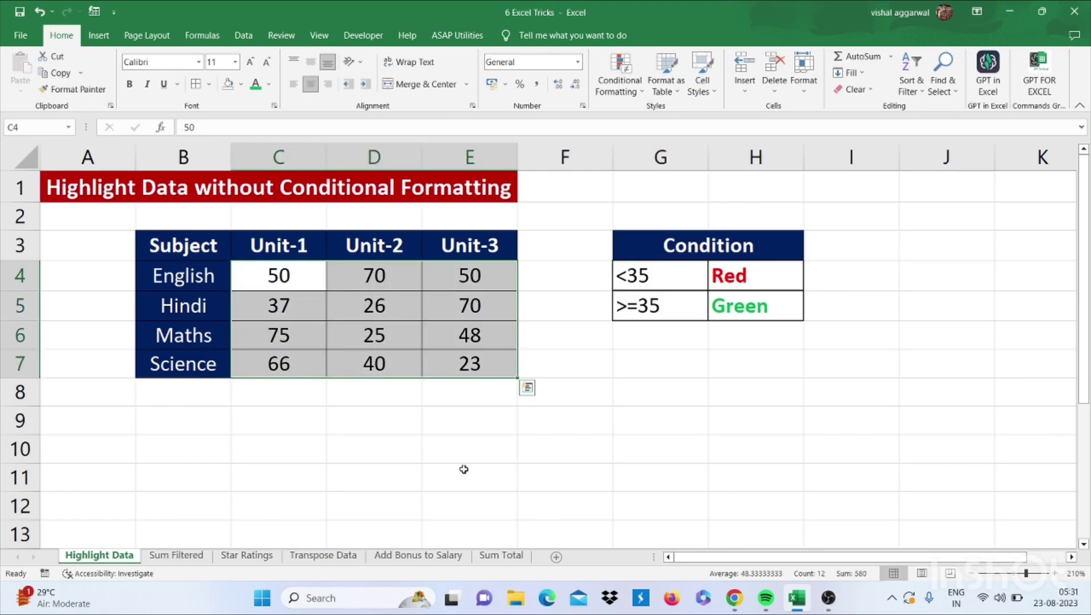
{"action": "key", "text": "ctrl+1"}
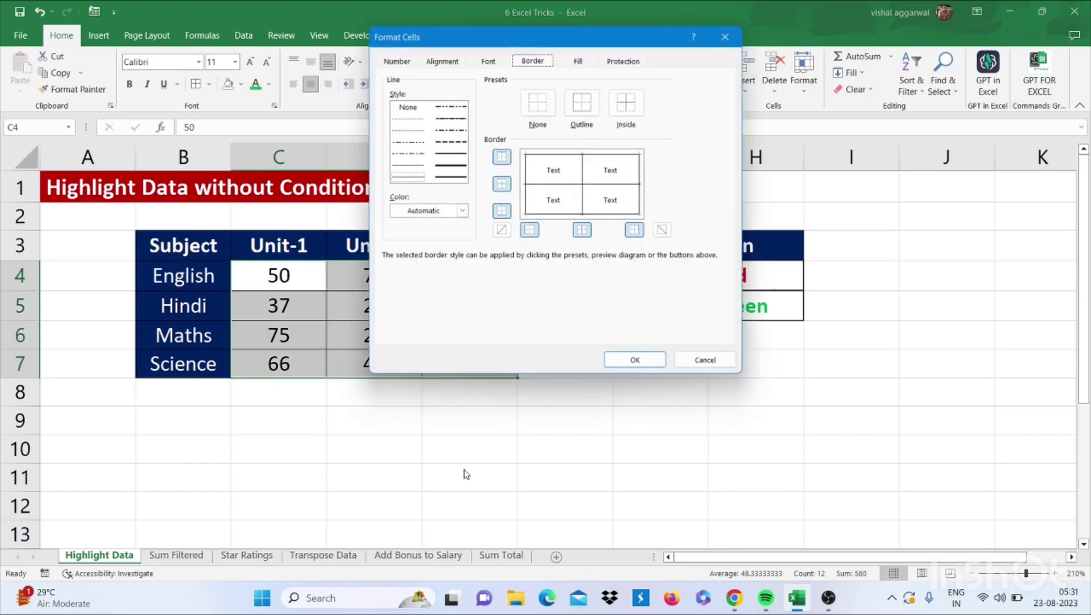
{"action": "left_click", "coordinate": [406, 58]}
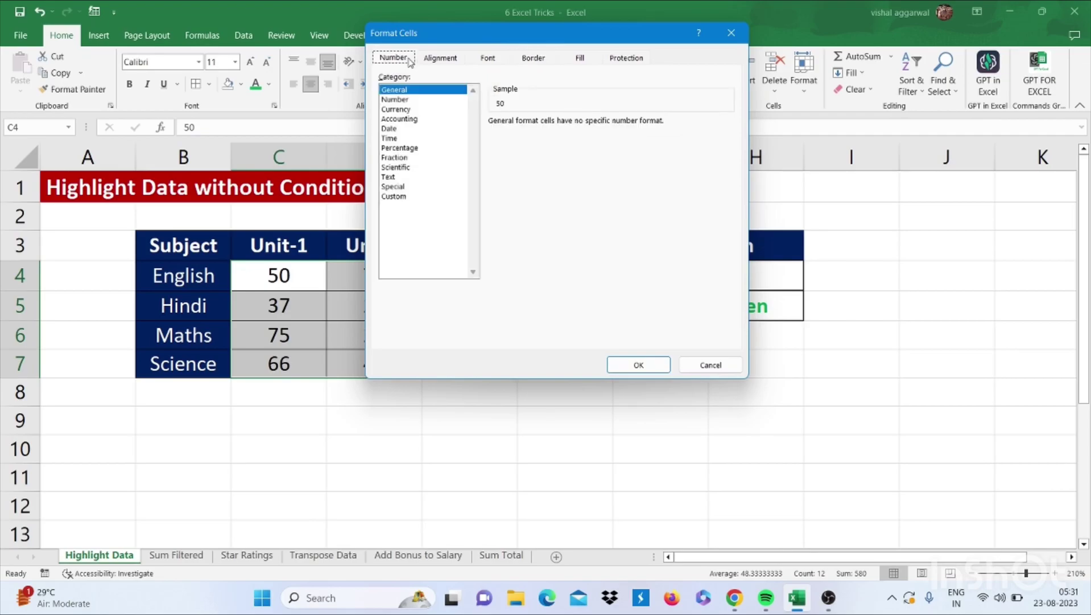
{"action": "left_click", "coordinate": [405, 195]}
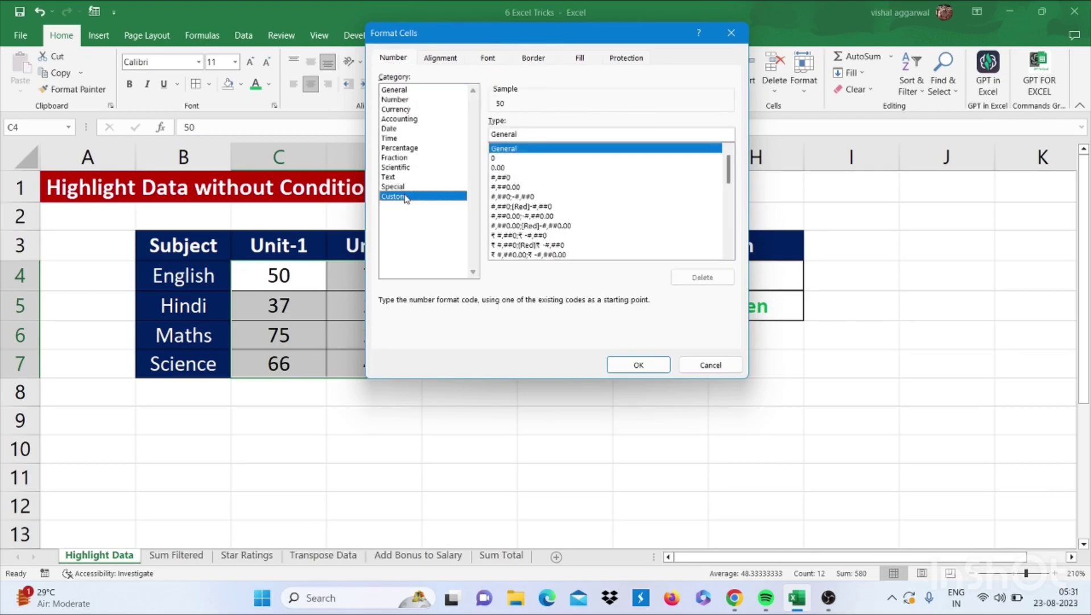
{"action": "double_click", "coordinate": [528, 135]}
{"action": "type", "text": "["}
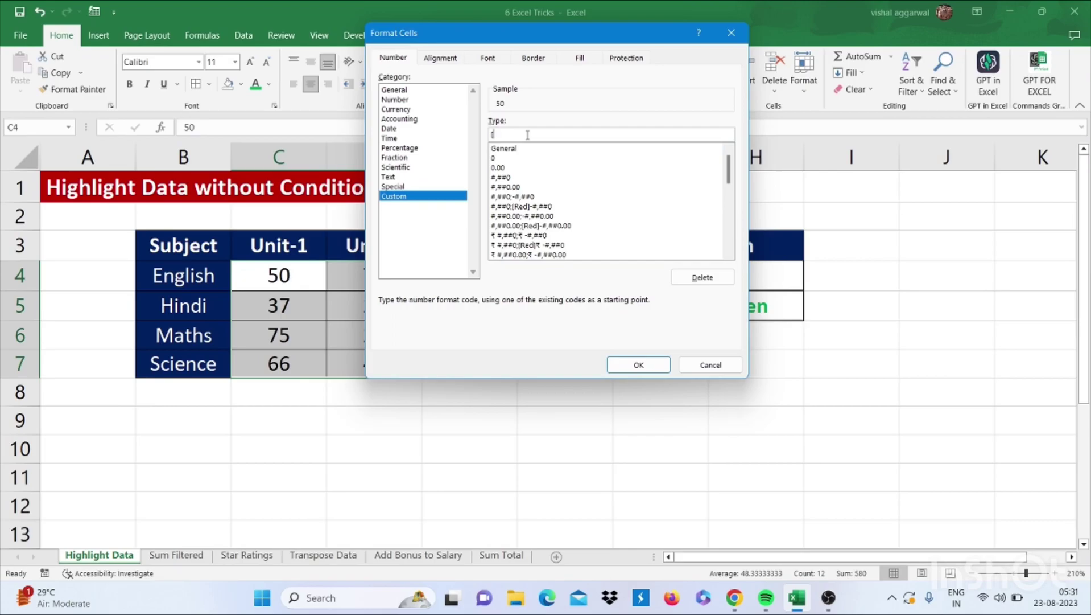
{"action": "type", "text": "red"}
{"action": "type", "text": "]"}
{"action": "type", "text": "["}
{"action": "type", "text": "<"}
{"action": "type", "text": "<35"}
{"action": "type", "text": "]"}
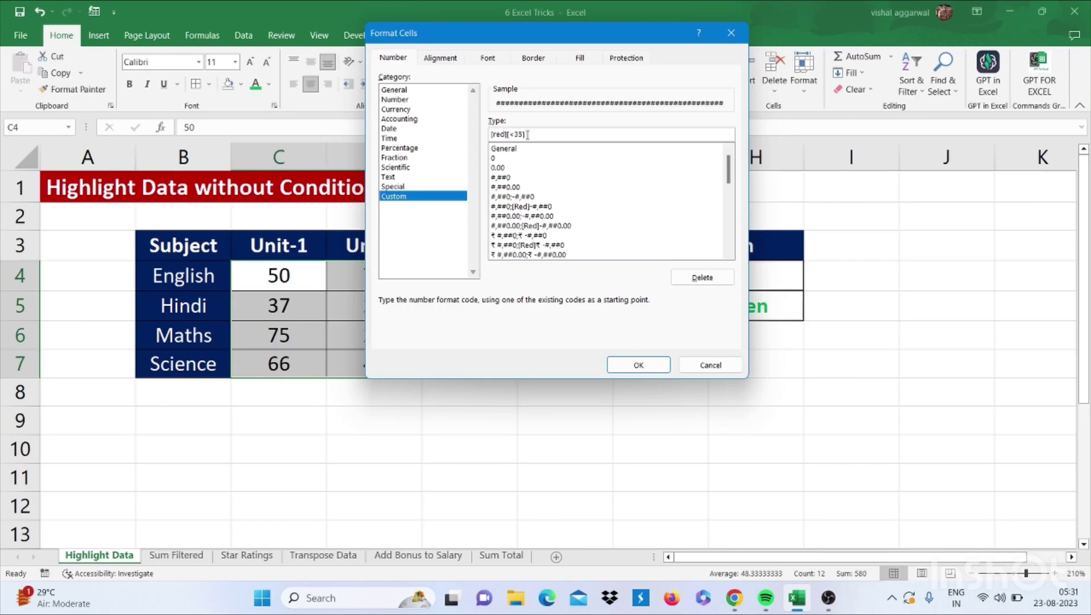
{"action": "type", "text": ";"}
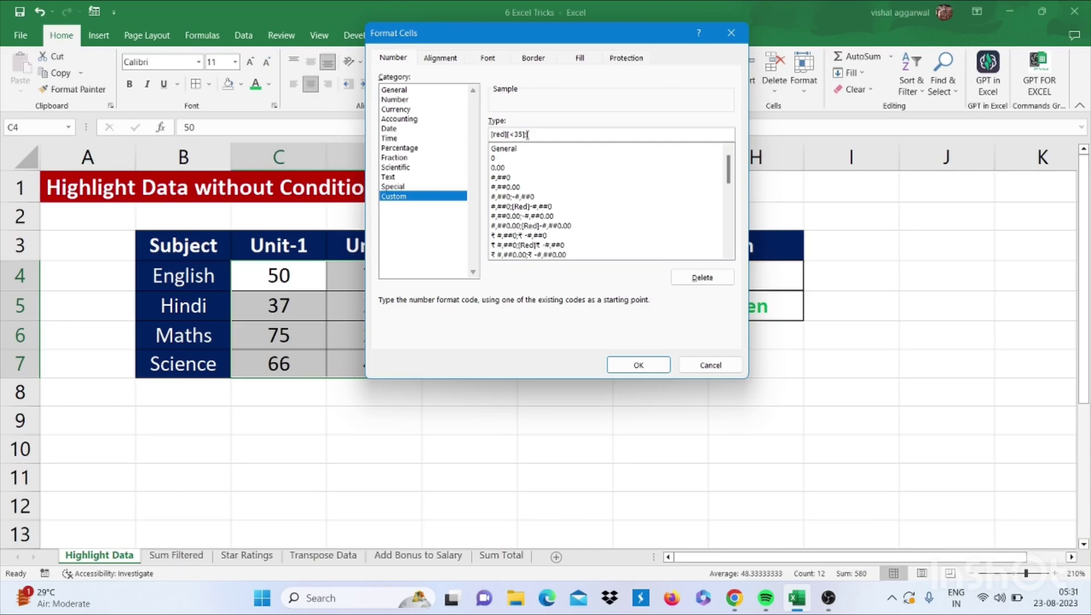
{"action": "type", "text": "[green]"}
{"action": "type", "text": "[>="}
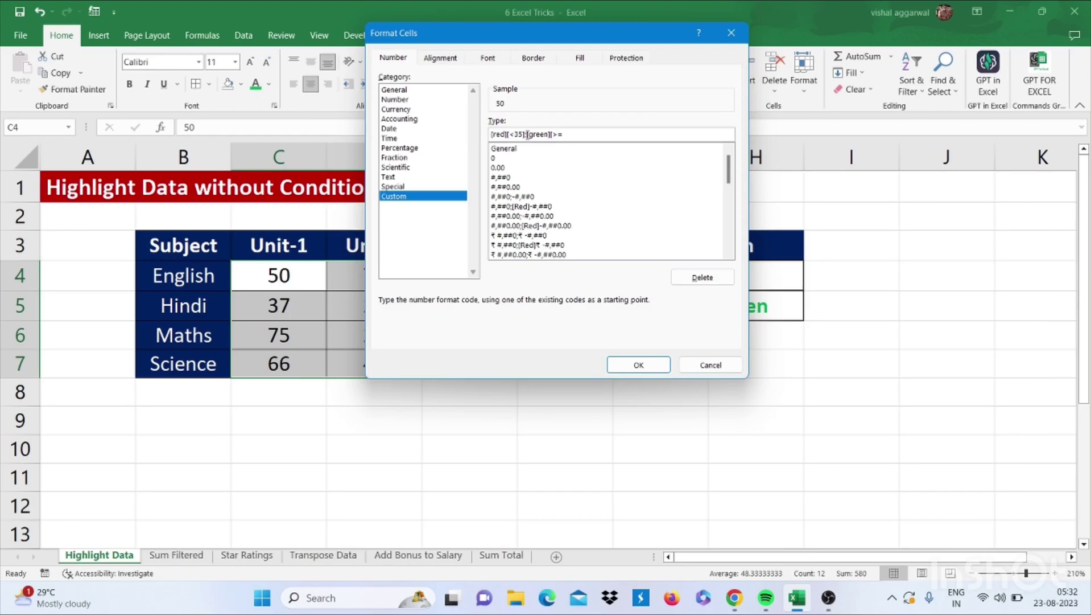
{"action": "type", "text": "35]"}
Step: Apply the format and check that marks below 35 show red and the rest green
{"action": "key", "text": "Return"}
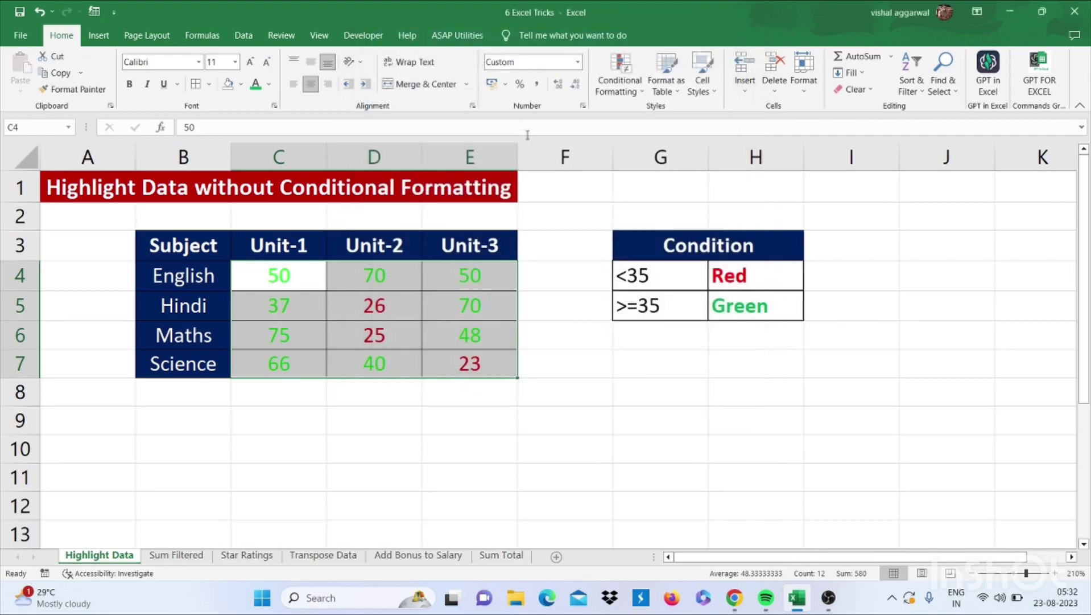
{"action": "left_click", "coordinate": [363, 222]}
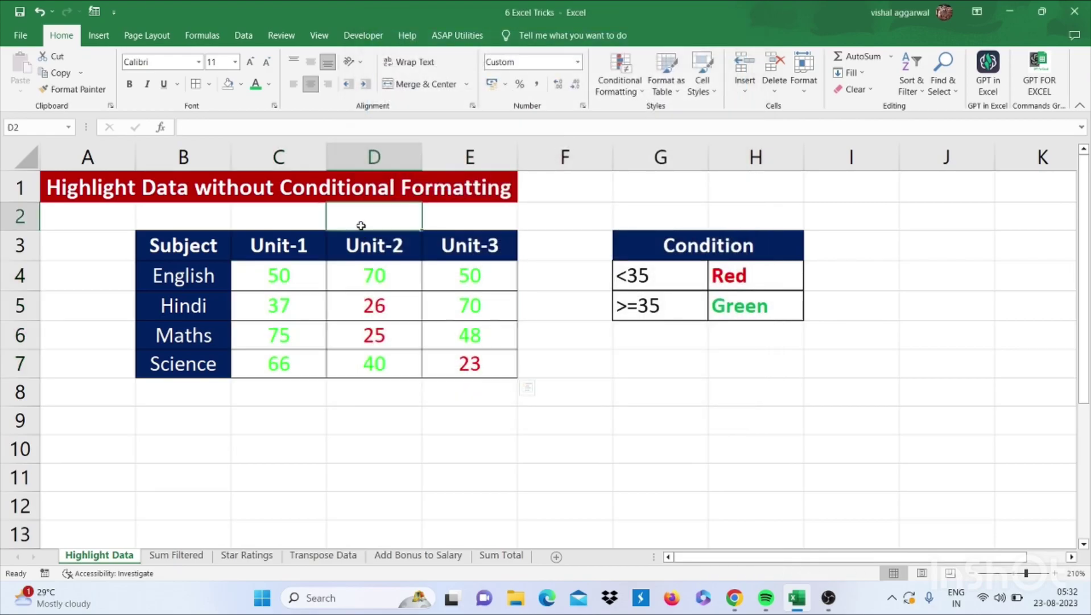
{"action": "left_click_drag", "start_coordinate": [295, 274], "coordinate": [449, 363]}
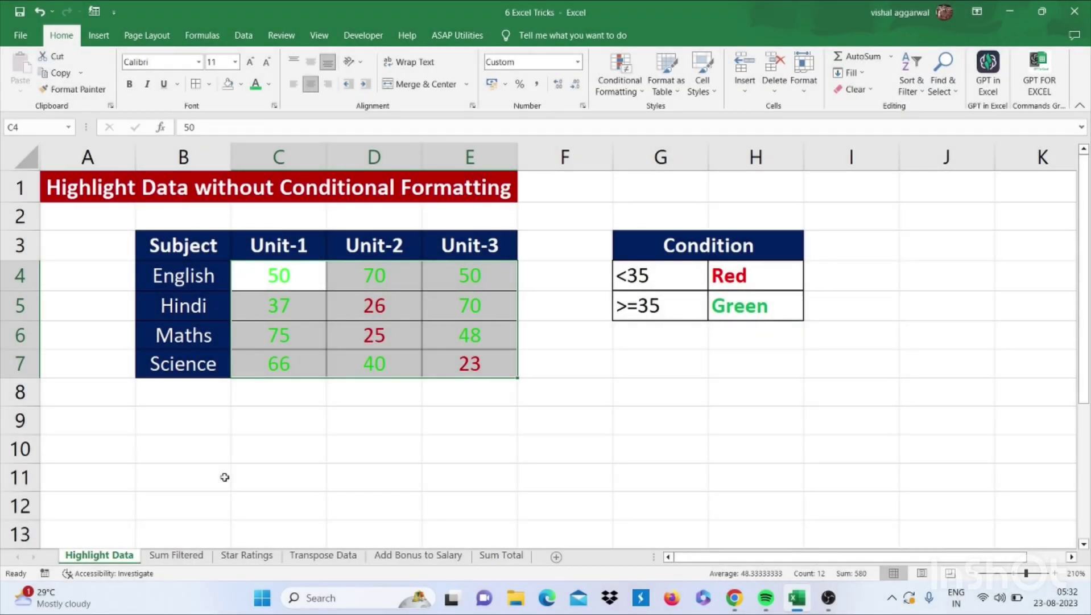
Step: Convert the salary range B3:D10 on the Sum Filtered sheet into a table with headers
{"action": "left_click", "coordinate": [176, 555]}
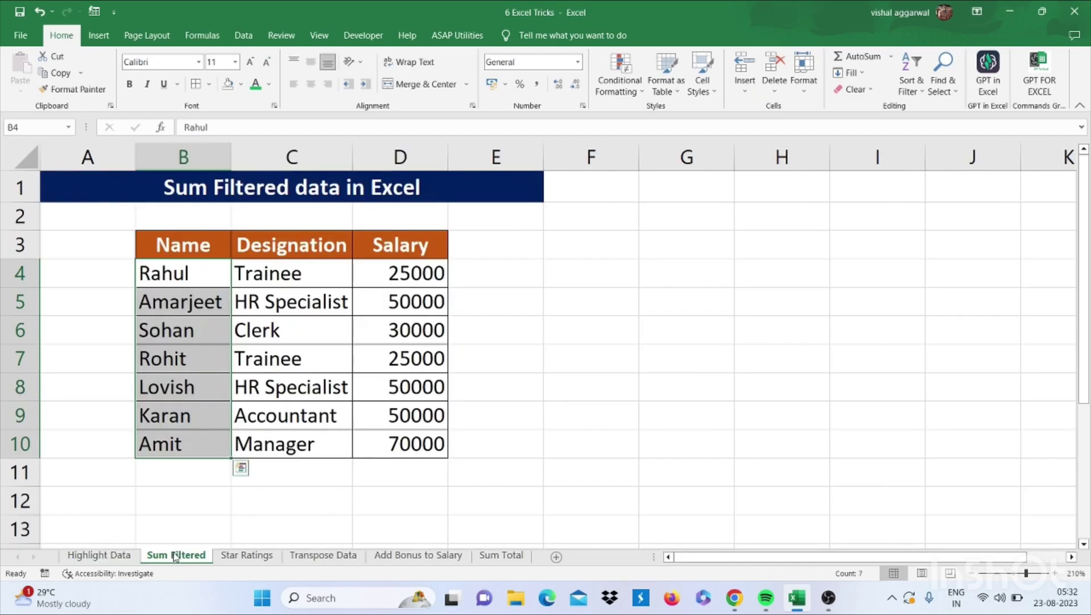
{"action": "left_click", "coordinate": [305, 382]}
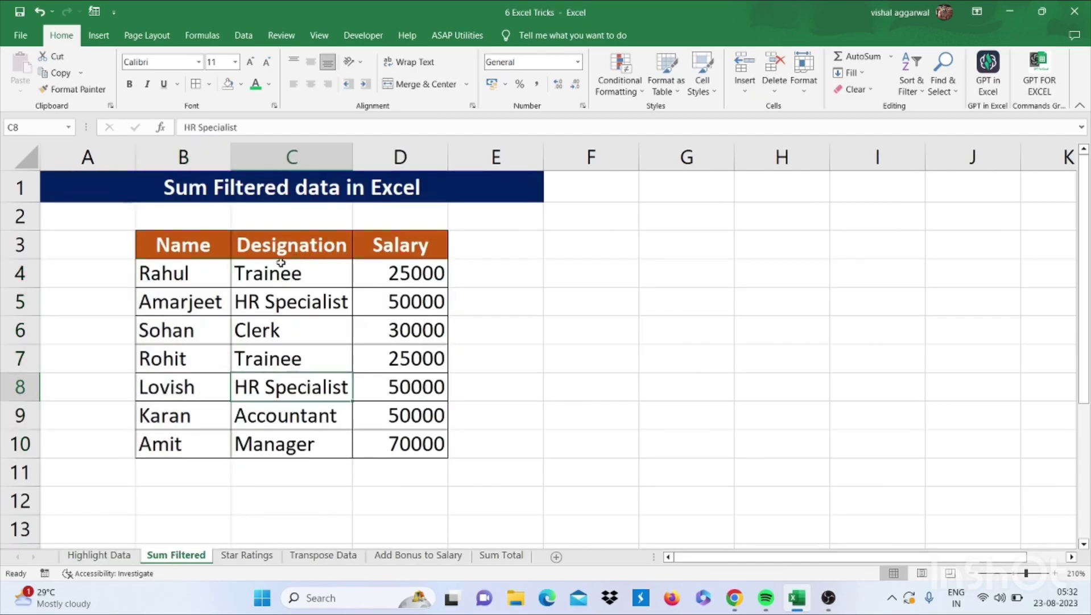
{"action": "left_click_drag", "start_coordinate": [219, 253], "coordinate": [368, 442]}
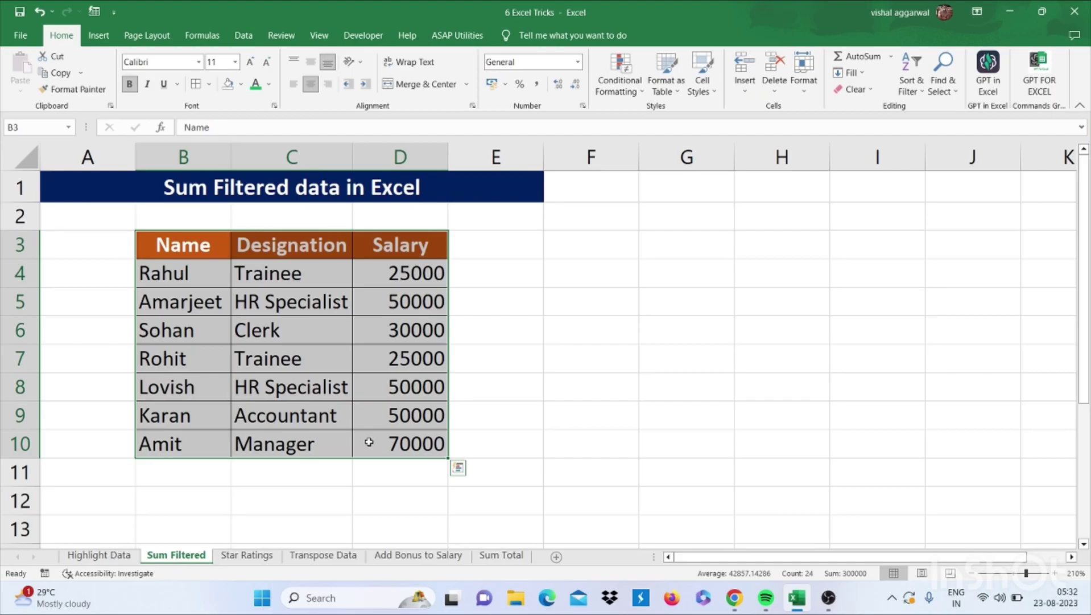
{"action": "key", "text": "ctrl+t"}
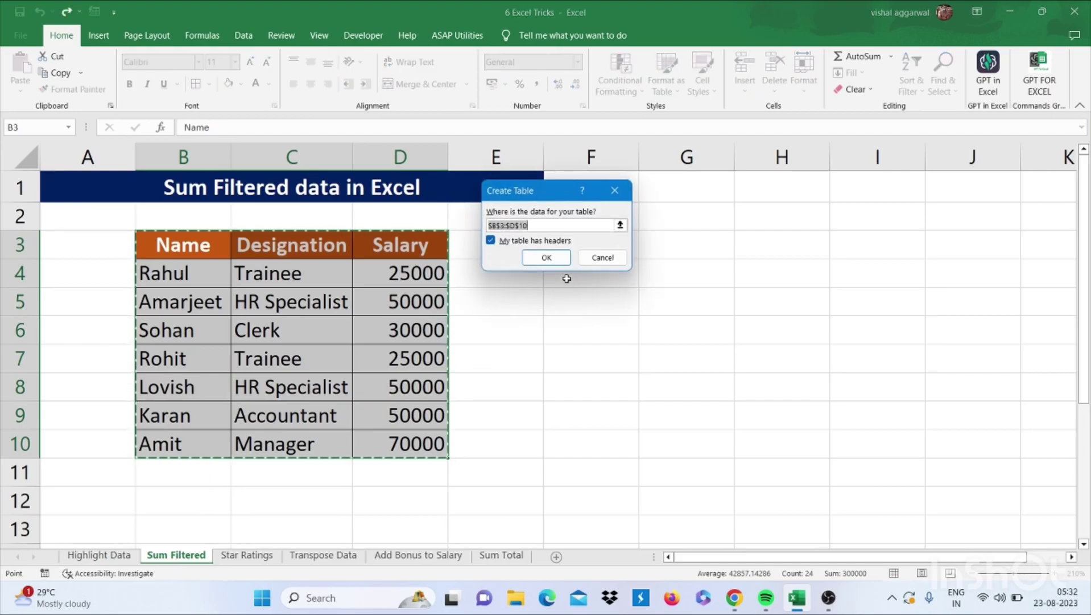
{"action": "left_click", "coordinate": [552, 259]}
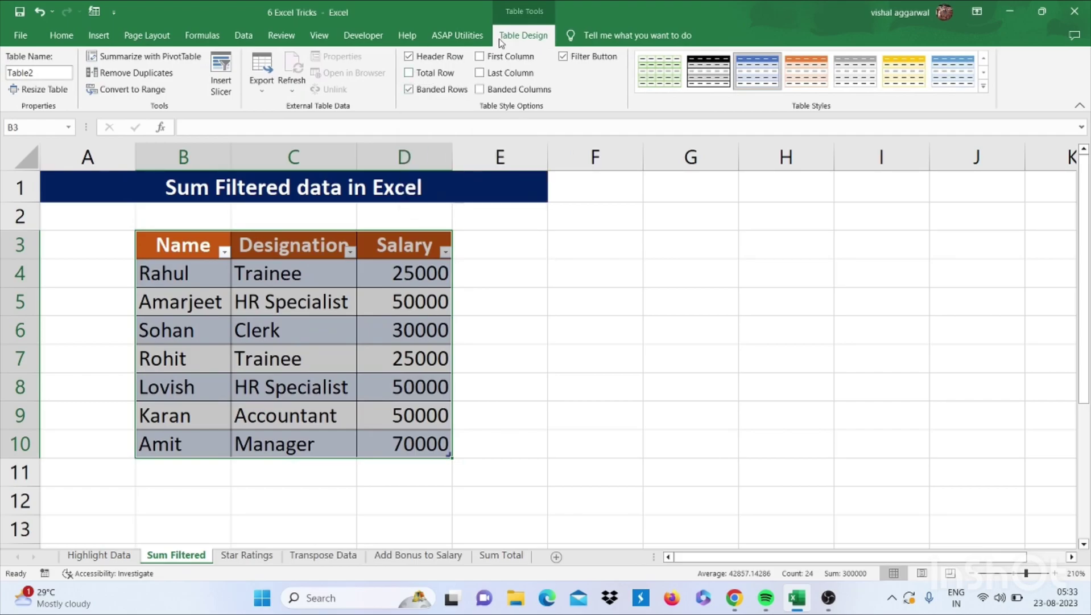
Step: Add a Total row to the salary table, summing salaries to 300000
{"action": "left_click", "coordinate": [408, 74]}
{"action": "left_click", "coordinate": [392, 287]}
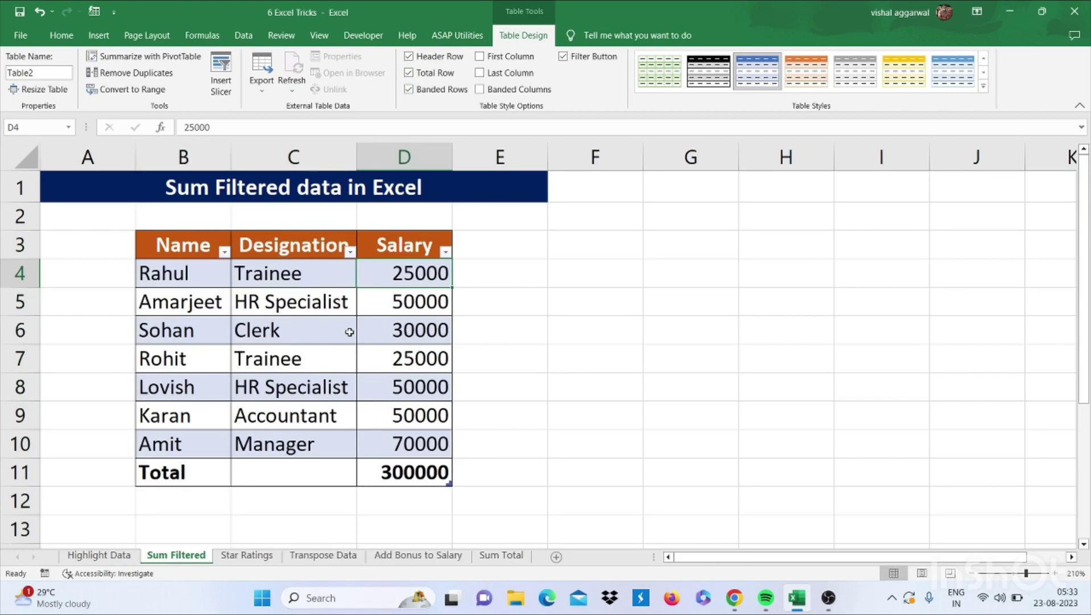
{"action": "left_click", "coordinate": [400, 473]}
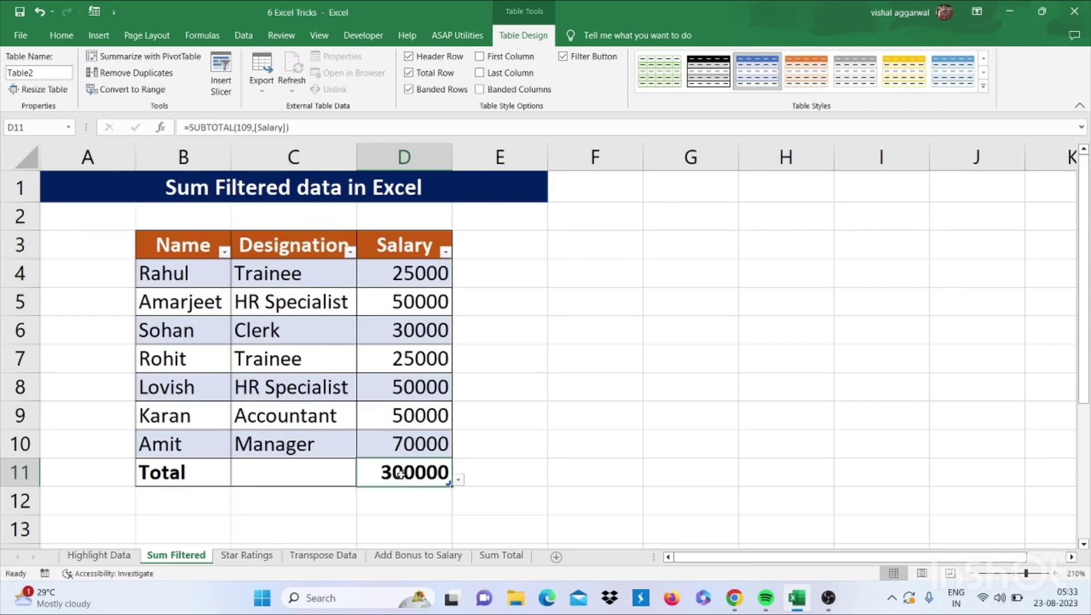
Step: Filter Designation to Trainee only, so the SUBTOTAL total shows 50000
{"action": "left_click", "coordinate": [350, 251]}
{"action": "left_click", "coordinate": [397, 294]}
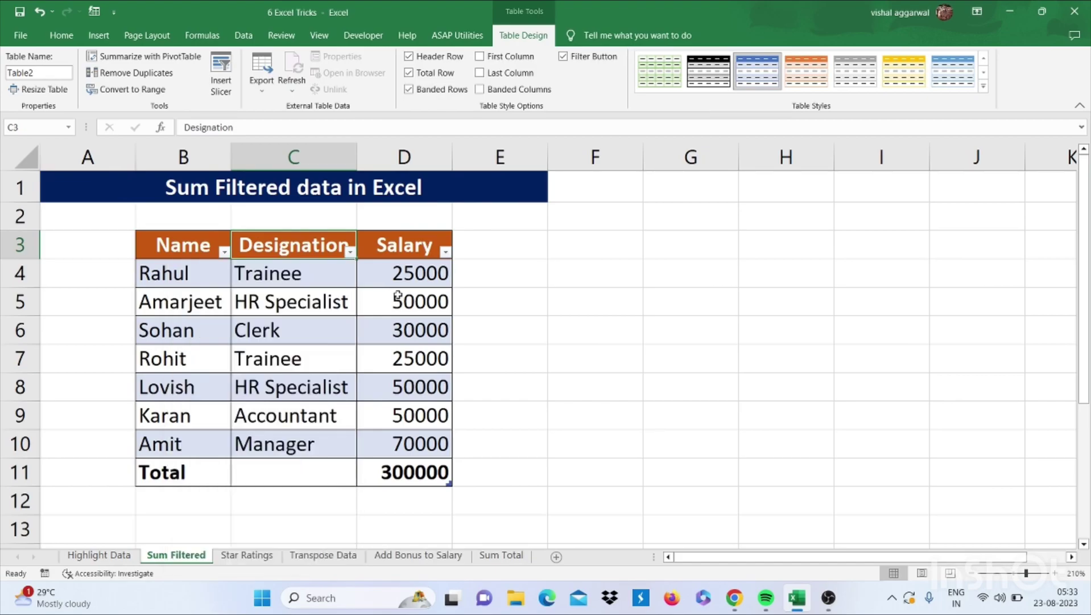
{"action": "left_click", "coordinate": [350, 251]}
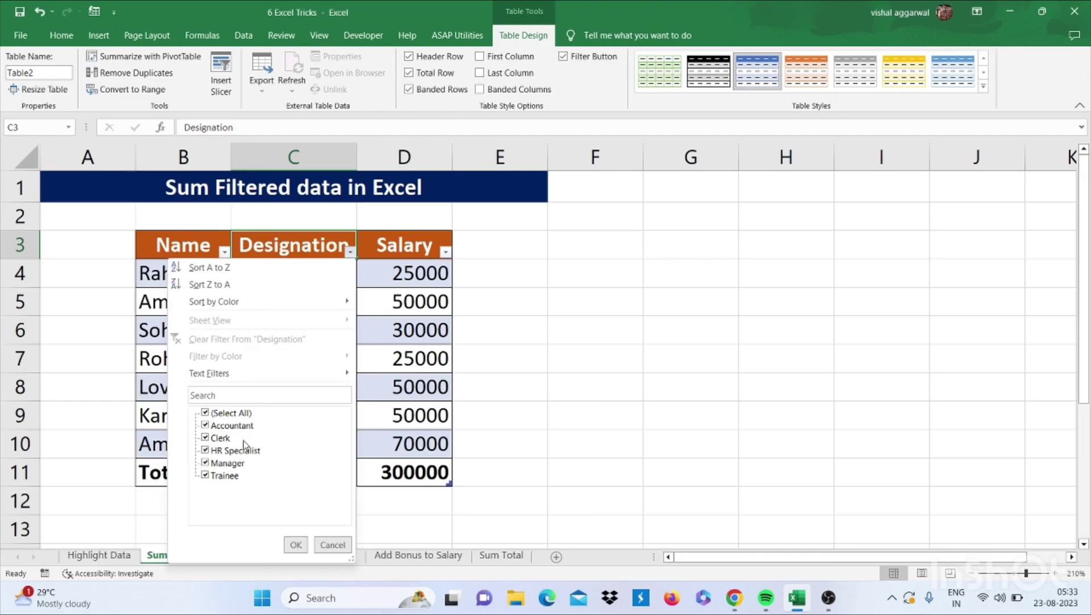
{"action": "left_click", "coordinate": [222, 477]}
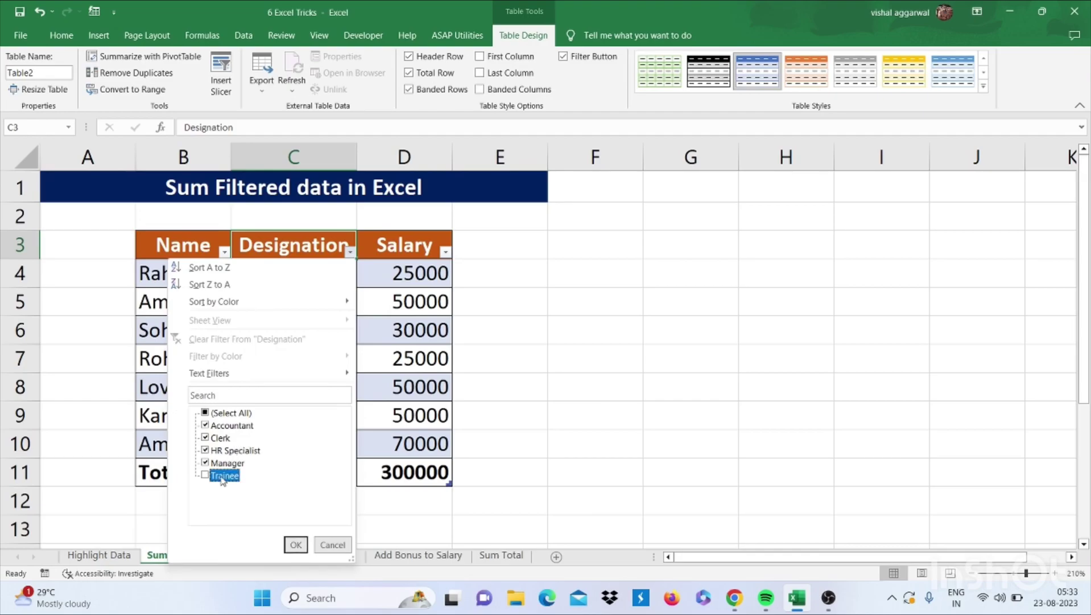
{"action": "left_click", "coordinate": [229, 413]}
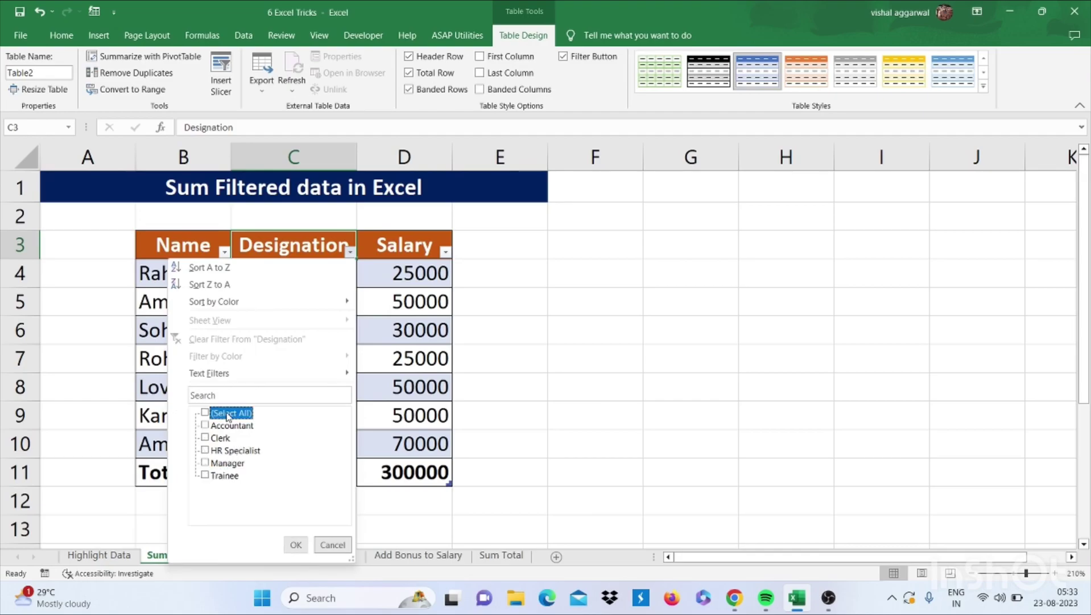
{"action": "left_click", "coordinate": [211, 476]}
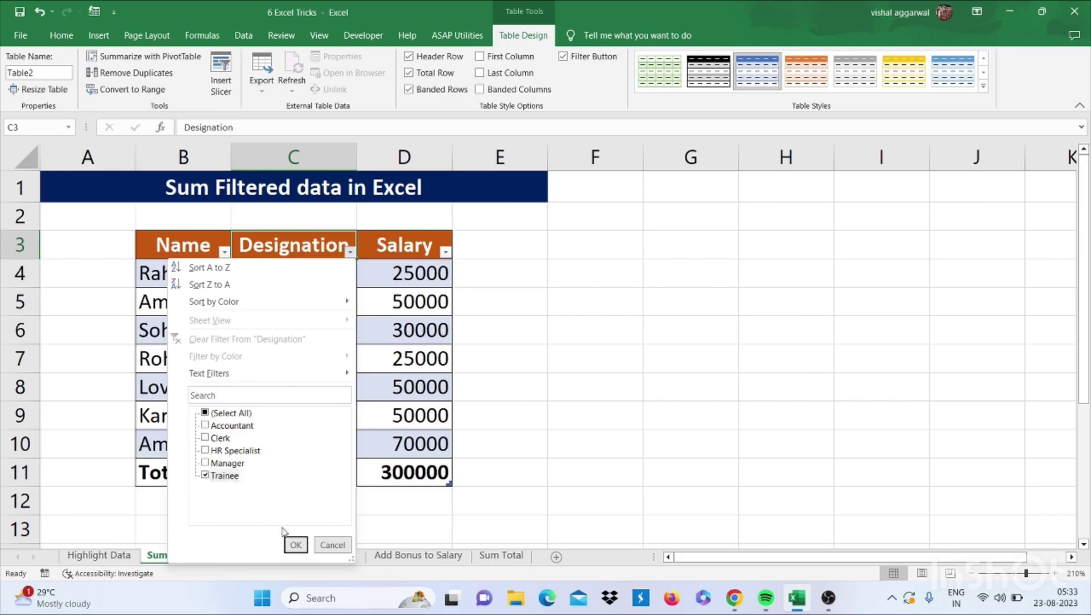
{"action": "left_click", "coordinate": [296, 544]}
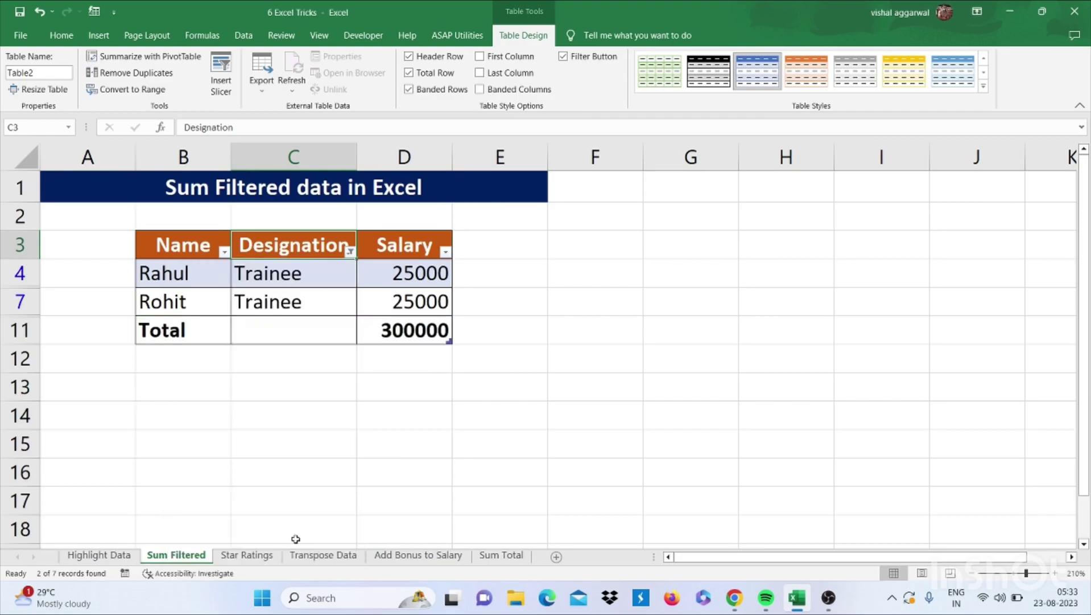
{"action": "left_click", "coordinate": [394, 335]}
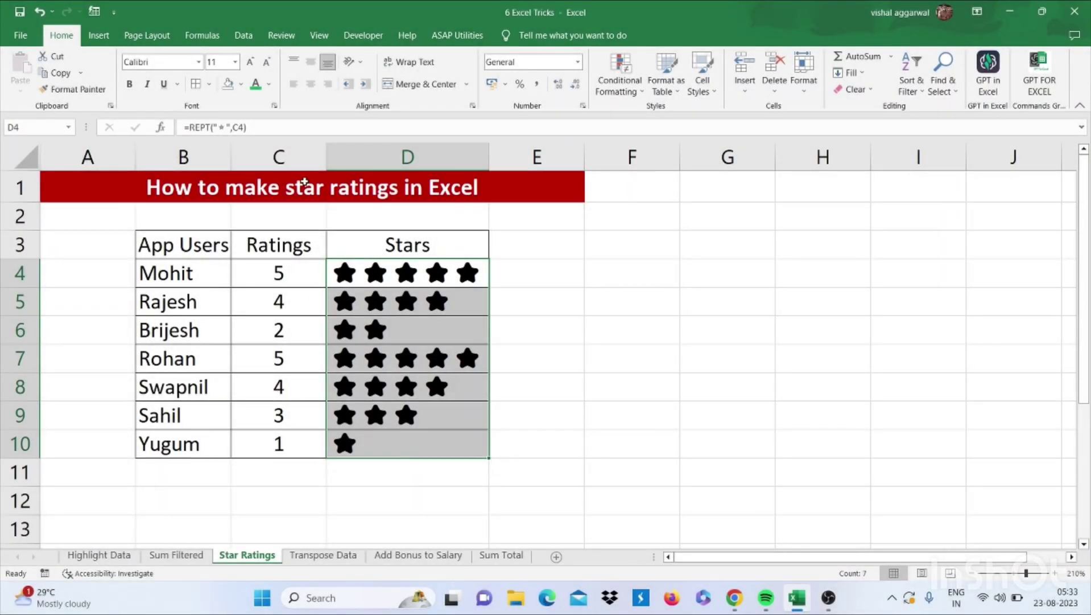
Step: Delete the existing star ratings in the Stars column
{"action": "left_click", "coordinate": [304, 182]}
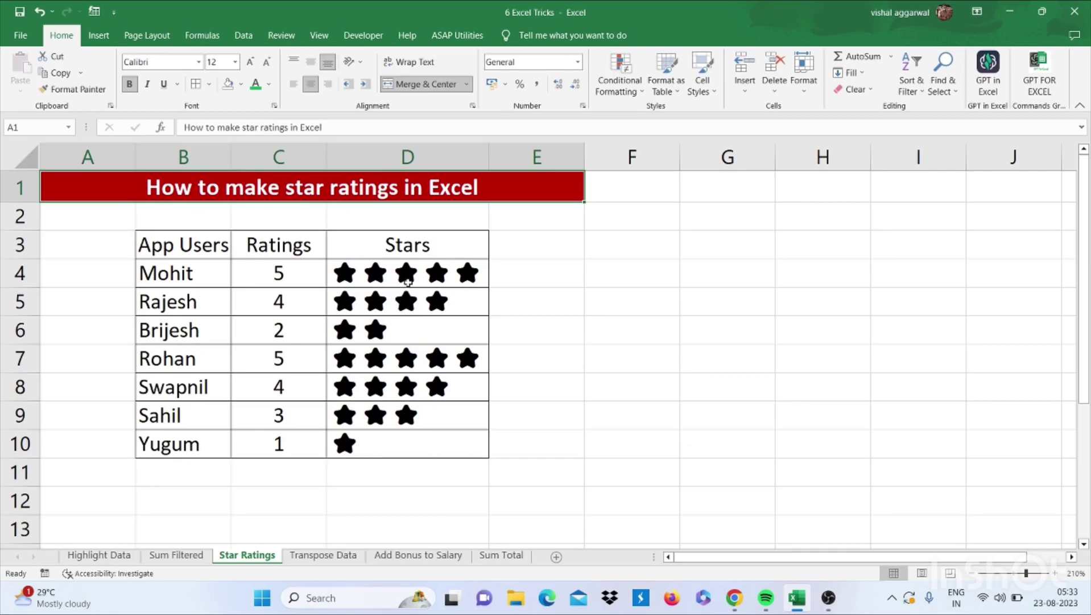
{"action": "left_click_drag", "start_coordinate": [405, 278], "coordinate": [405, 442]}
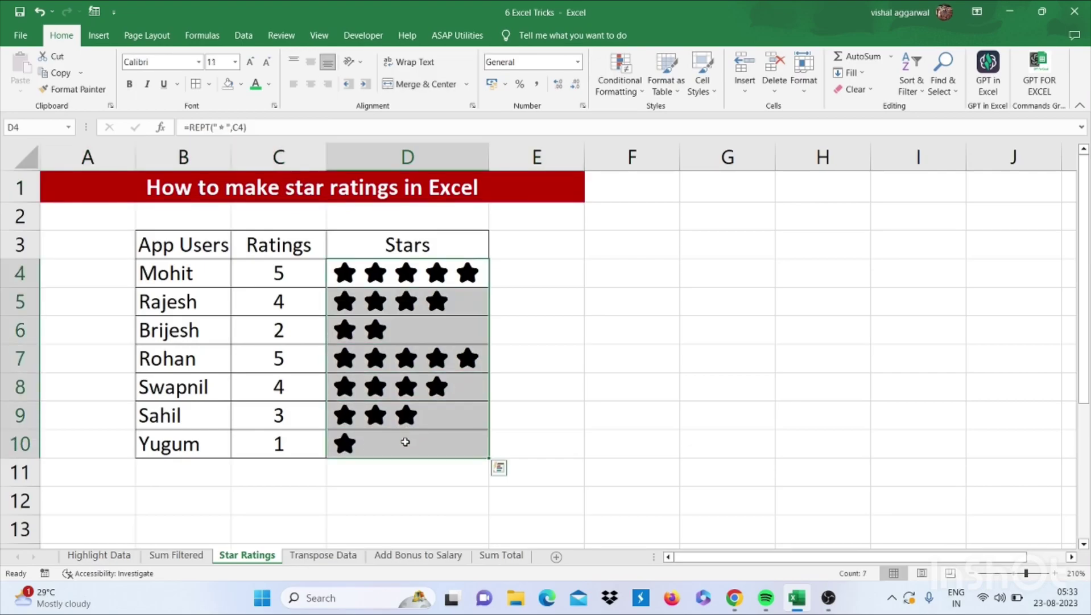
{"action": "key", "text": "Delete"}
Step: Enter =REPT("★",C4) in D4 and fill it down to D10
{"action": "left_click", "coordinate": [427, 278]}
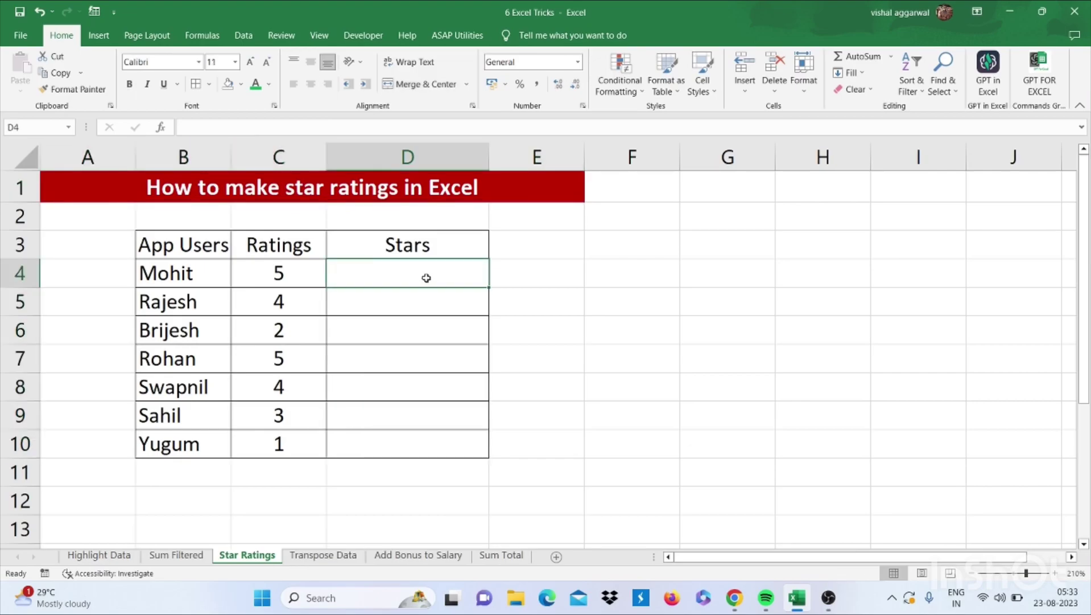
{"action": "type", "text": "="}
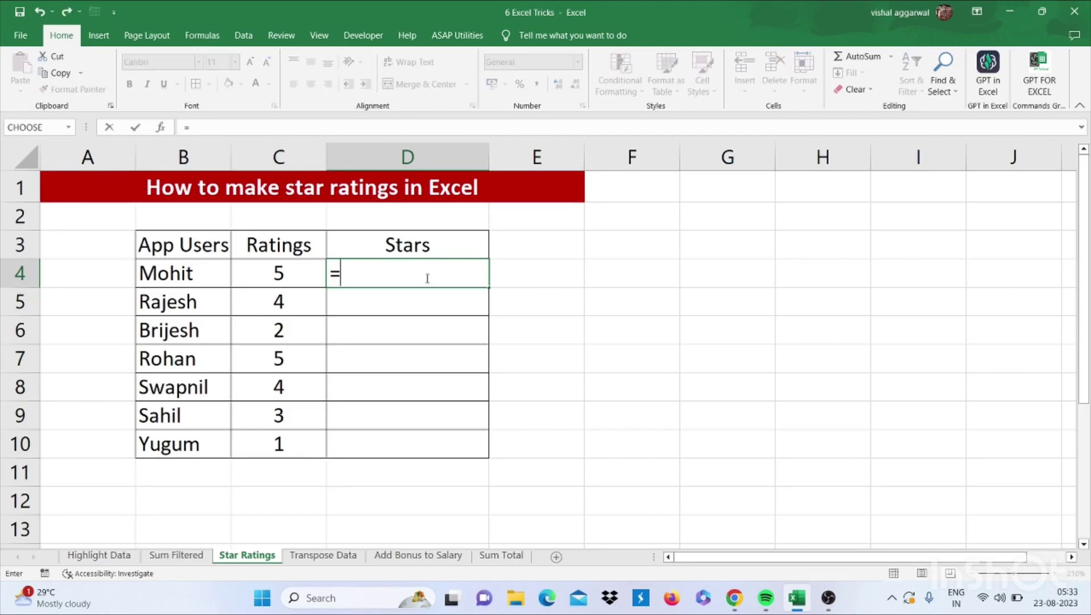
{"action": "type", "text": "rept("}
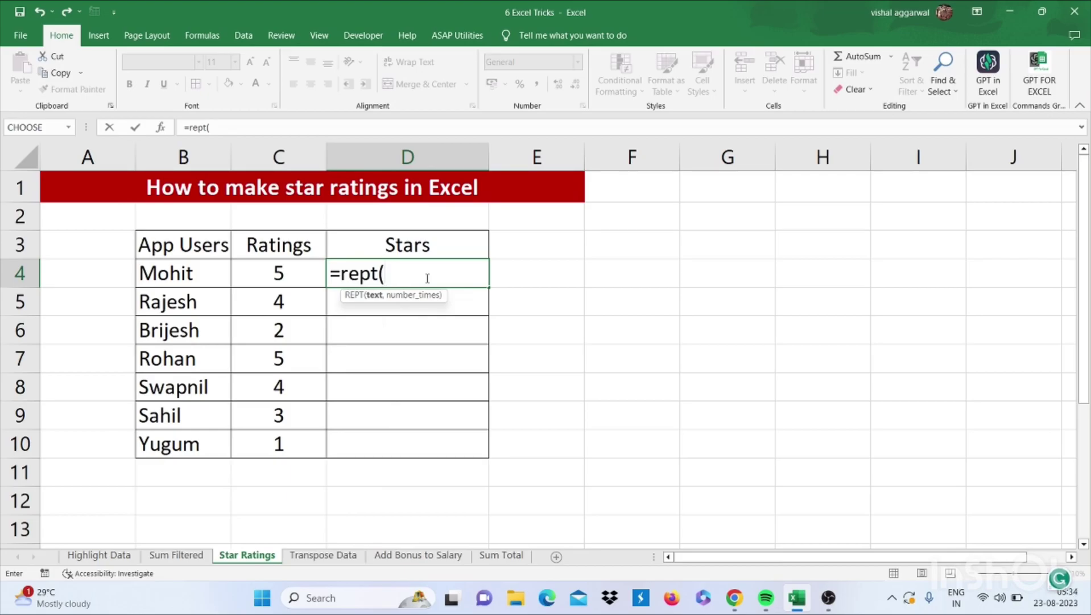
{"action": "type", "text": "\""}
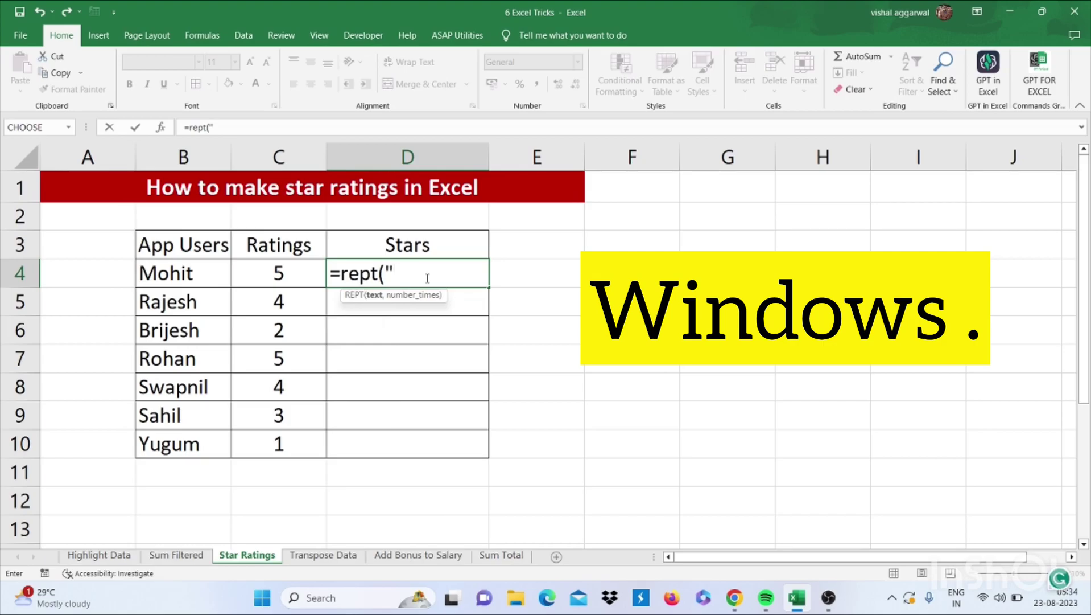
{"action": "key", "text": "super+period"}
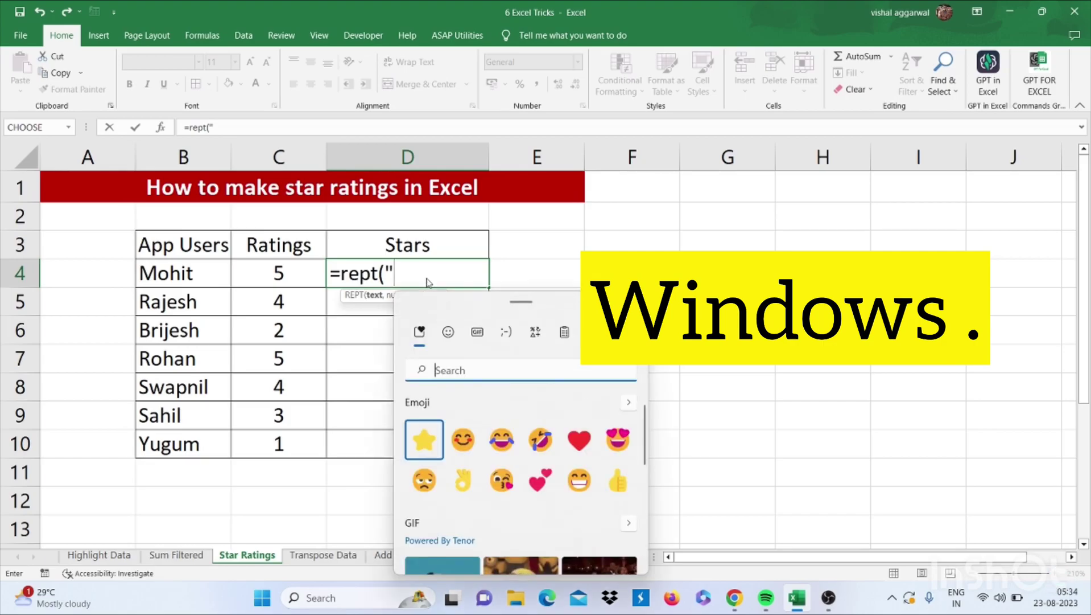
{"action": "left_click", "coordinate": [424, 439]}
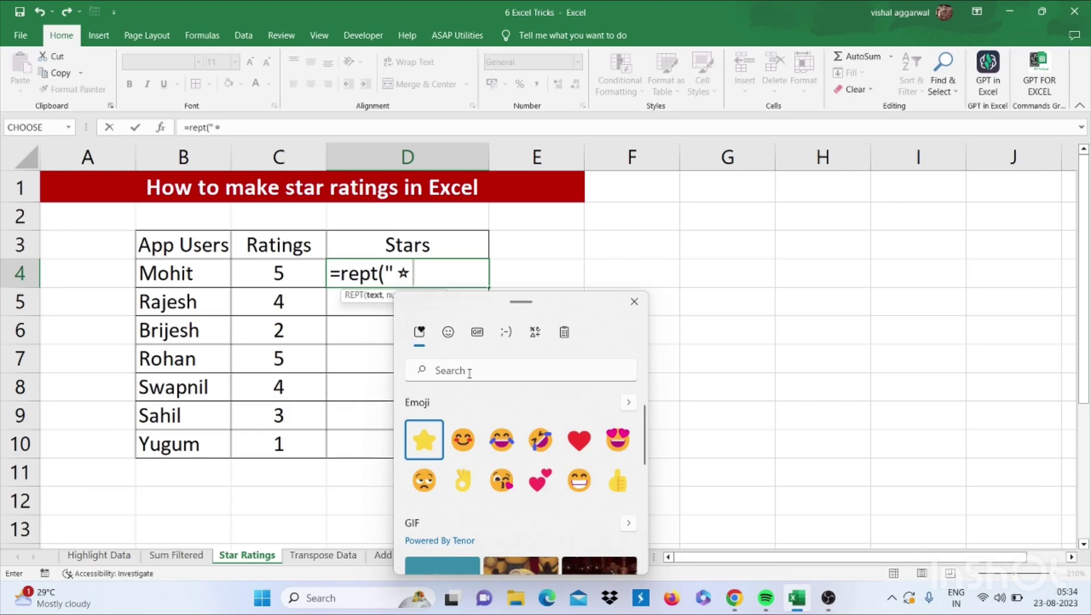
{"action": "type", "text": "\""}
{"action": "key", "text": "Escape"}
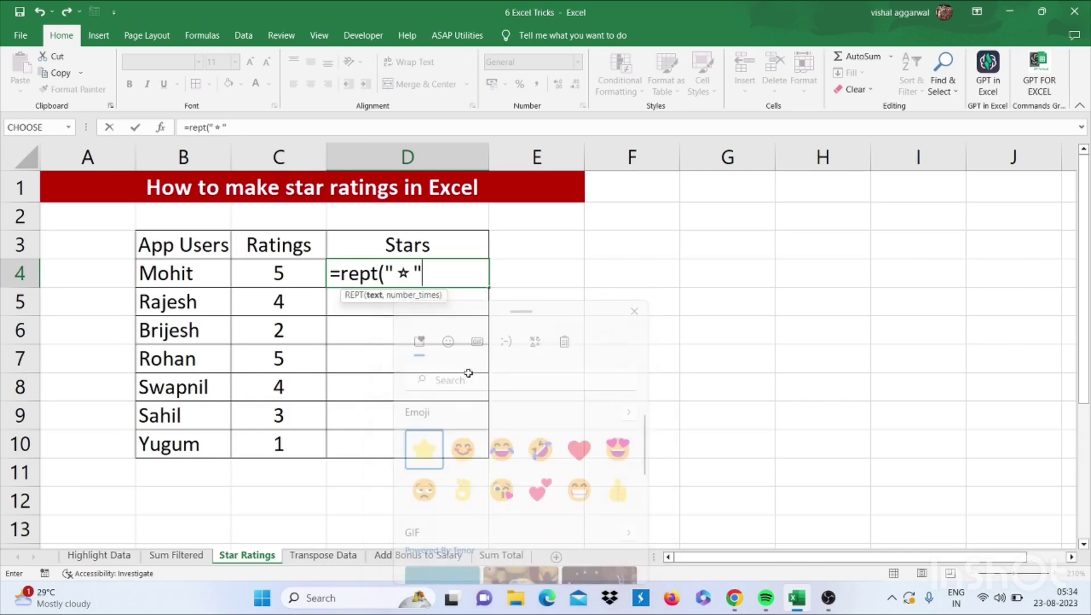
{"action": "type", "text": ","}
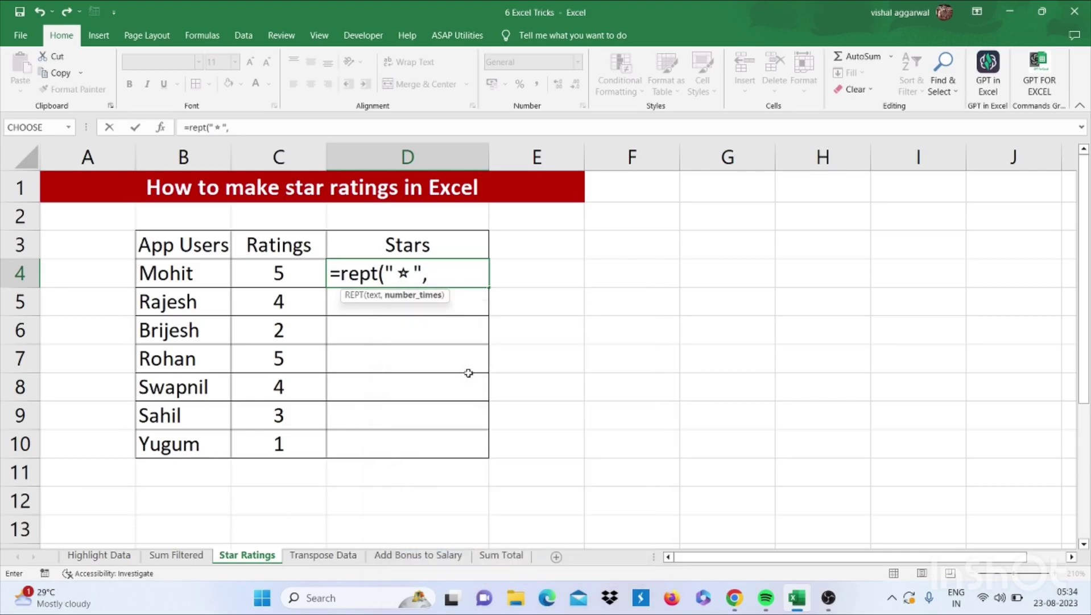
{"action": "left_click", "coordinate": [308, 270]}
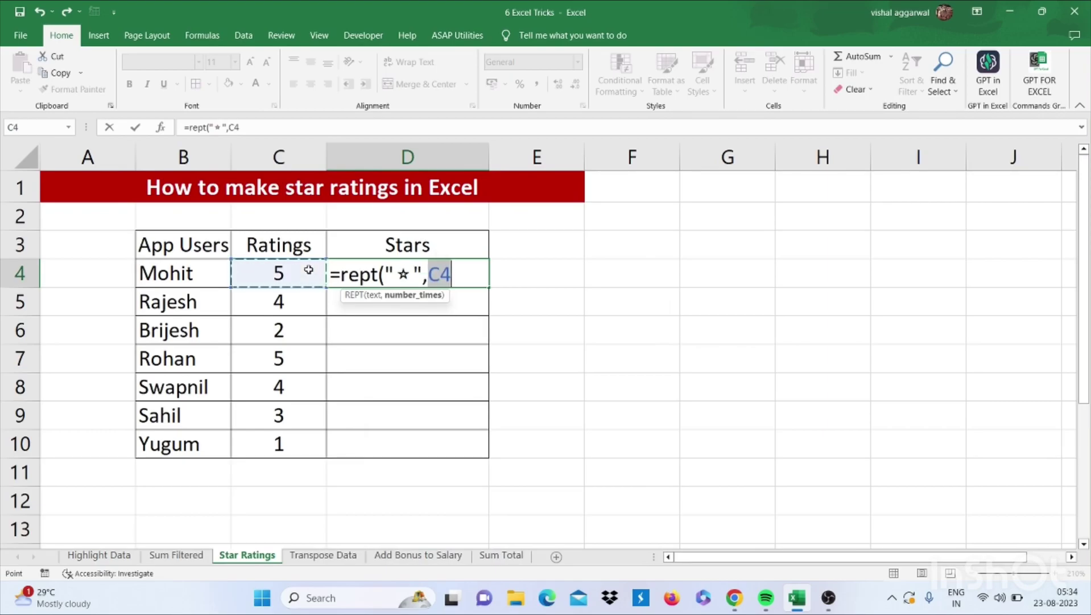
{"action": "type", "text": ")"}
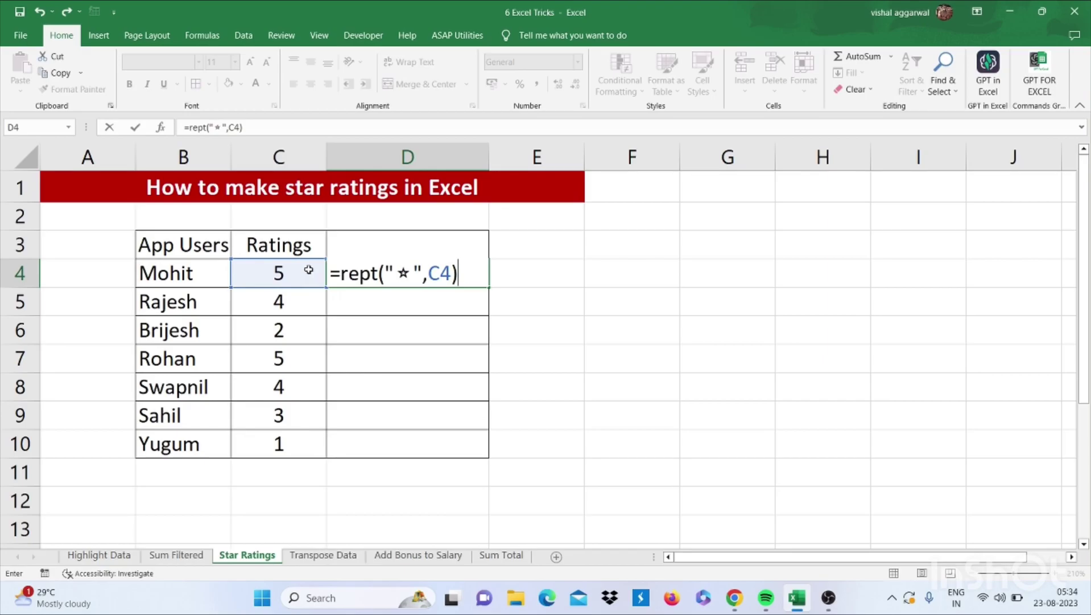
{"action": "key", "text": "Return"}
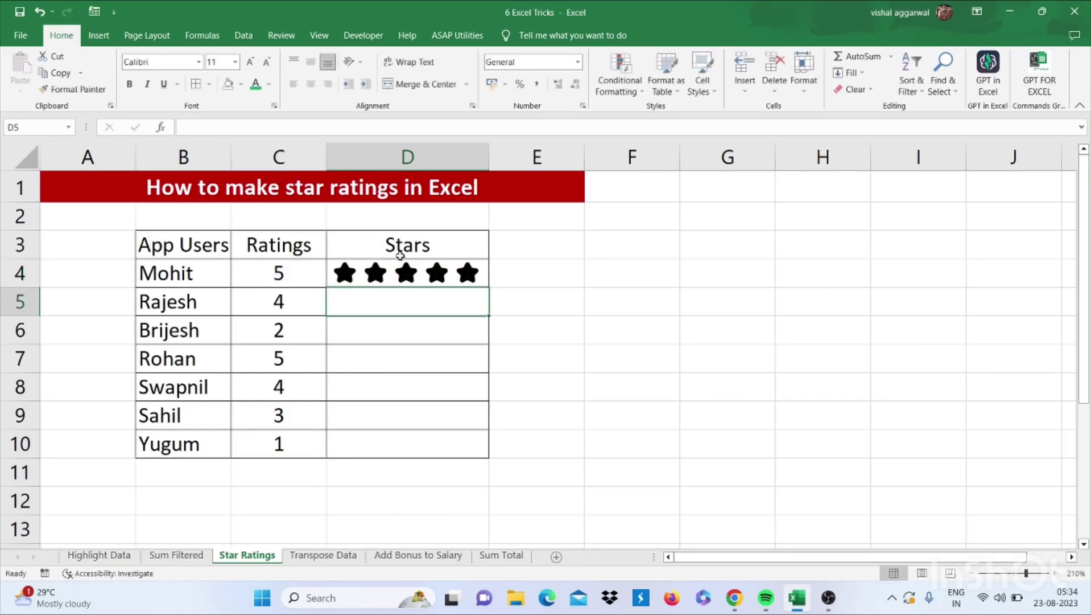
{"action": "left_click", "coordinate": [415, 272]}
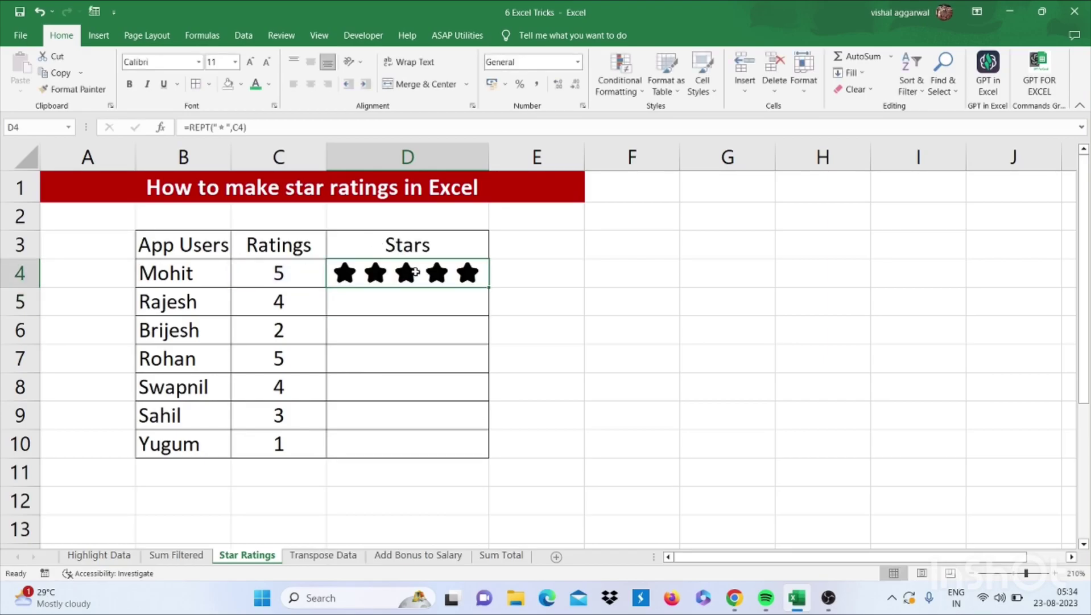
{"action": "left_click_drag", "start_coordinate": [490, 284], "coordinate": [493, 405]}
{"action": "left_click_drag", "start_coordinate": [500, 443], "coordinate": [497, 453]}
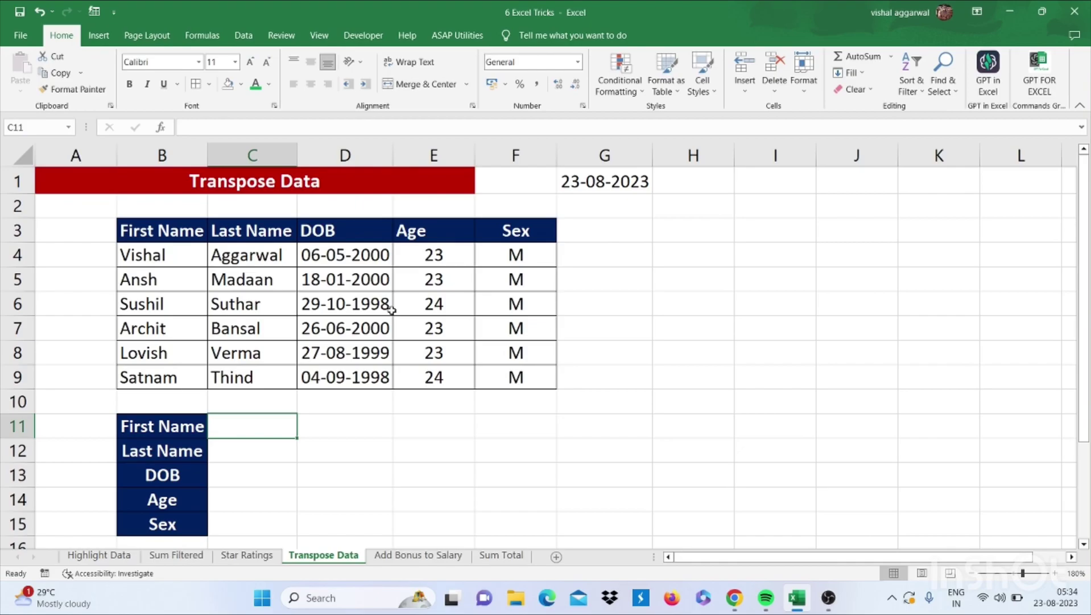
Step: Copy the six data rows B4:F9 of the personal details table, excluding headers
{"action": "left_click", "coordinate": [209, 232]}
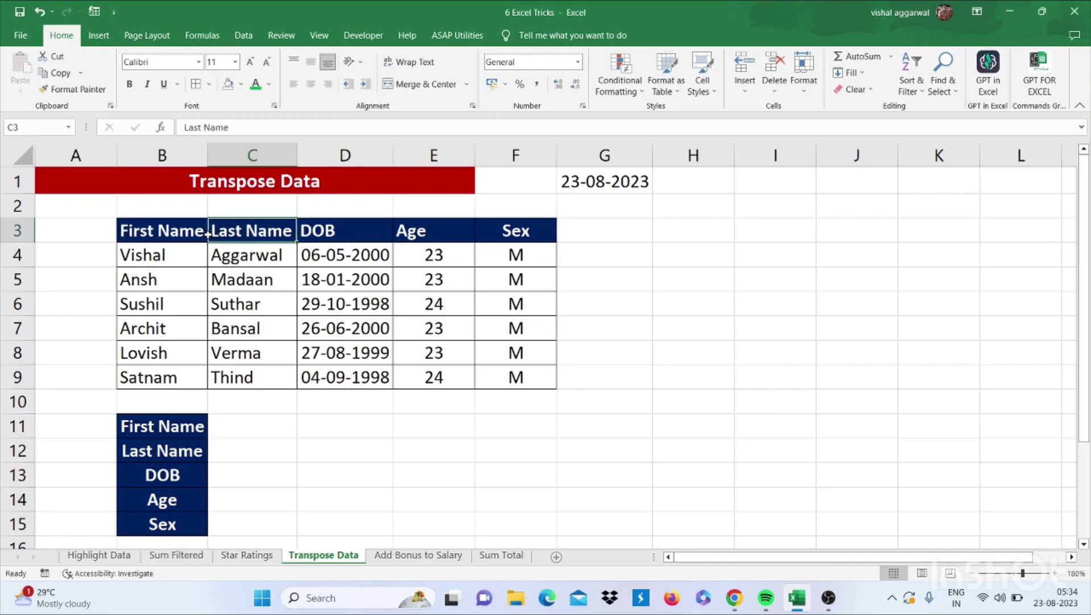
{"action": "left_click_drag", "start_coordinate": [208, 232], "coordinate": [221, 279]}
{"action": "left_click_drag", "start_coordinate": [177, 224], "coordinate": [493, 383]}
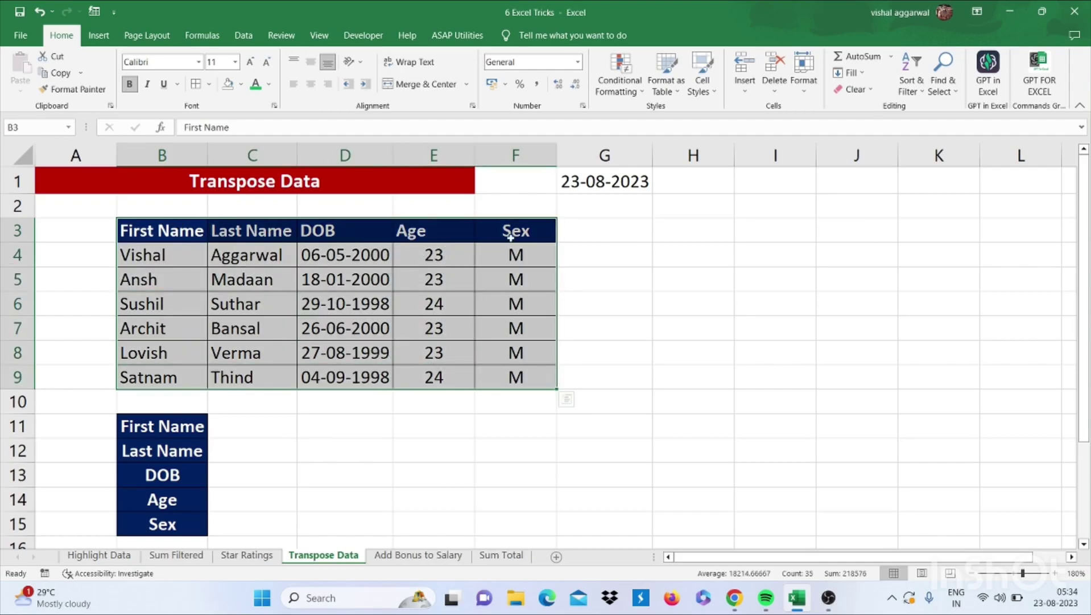
{"action": "left_click", "coordinate": [221, 332]}
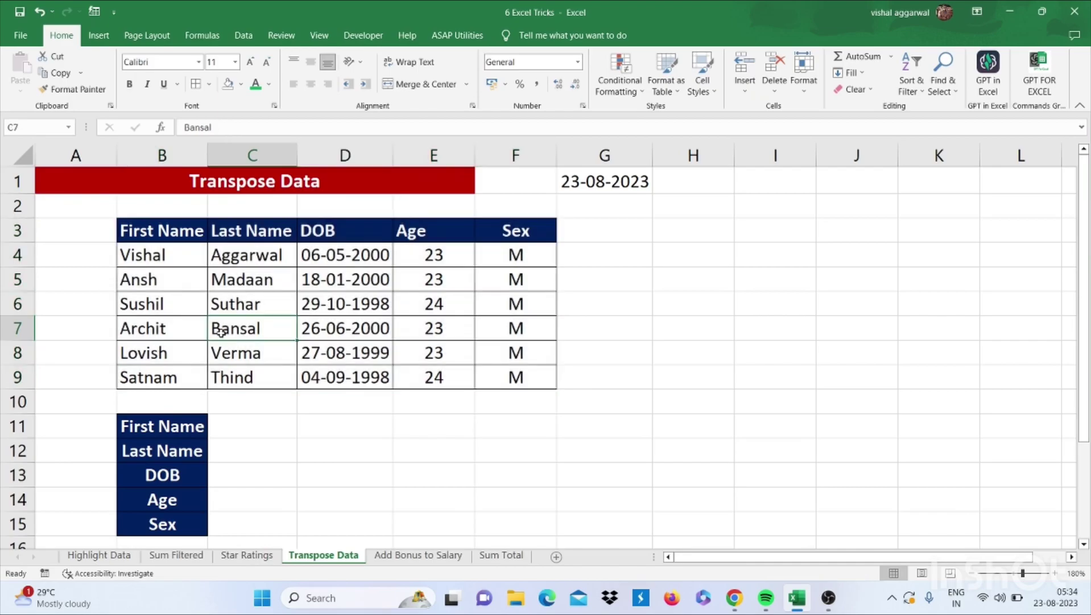
{"action": "left_click", "coordinate": [199, 261]}
{"action": "left_click_drag", "start_coordinate": [177, 424], "coordinate": [176, 515]}
{"action": "left_click_drag", "start_coordinate": [194, 251], "coordinate": [505, 373]}
{"action": "key", "text": "ctrl+c"}
Step: Paste the copied records transposed at cell C11
{"action": "left_click", "coordinate": [236, 426]}
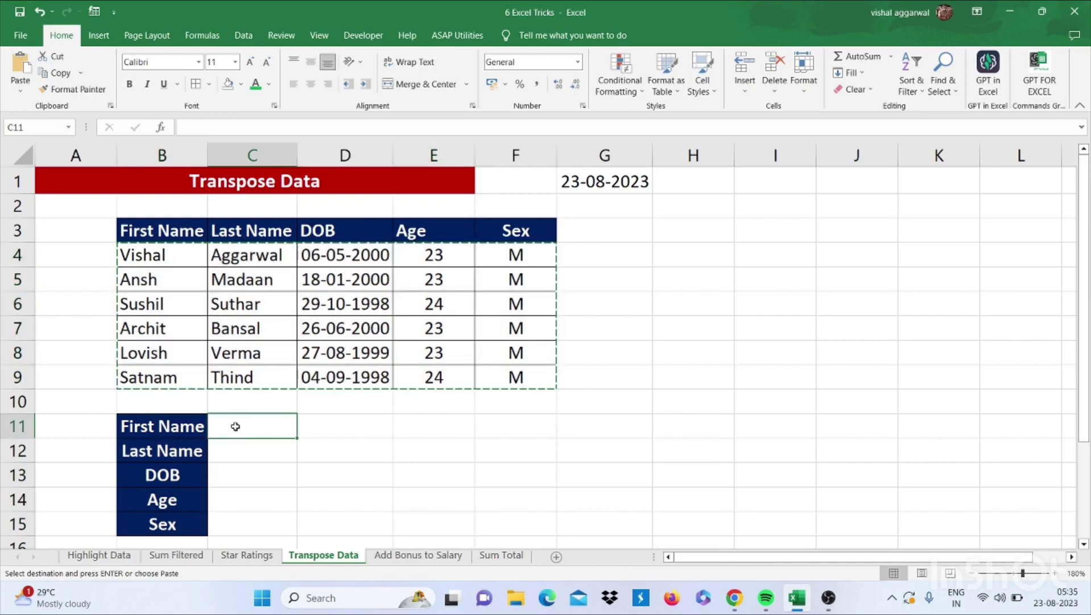
{"action": "right_click", "coordinate": [235, 426]}
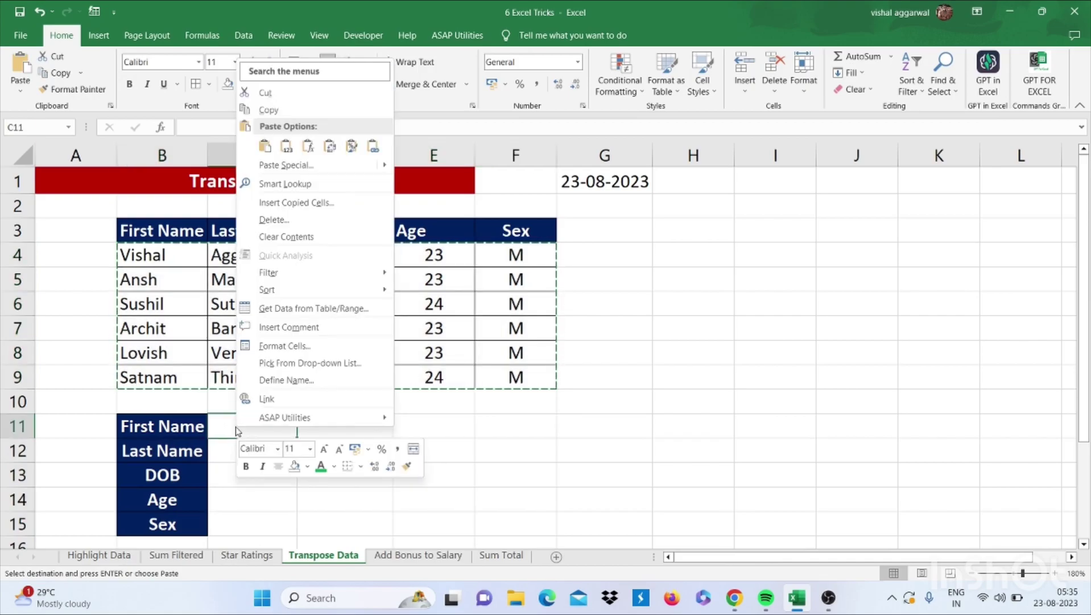
{"action": "left_click", "coordinate": [330, 148]}
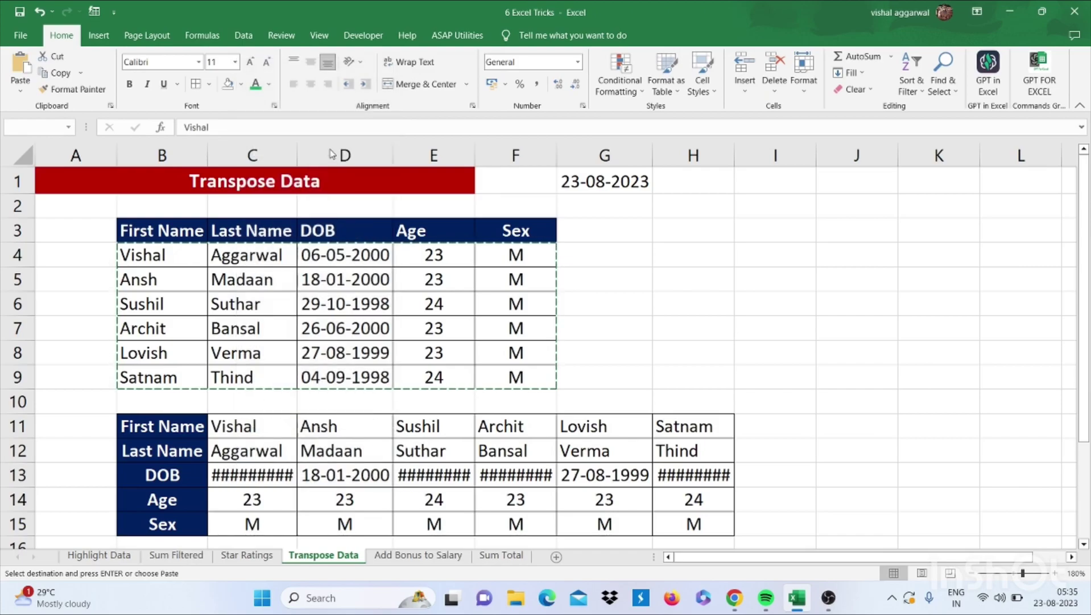
Step: Autofit columns B through H so every DOB date displays fully
{"action": "left_click_drag", "start_coordinate": [165, 205], "coordinate": [596, 202]}
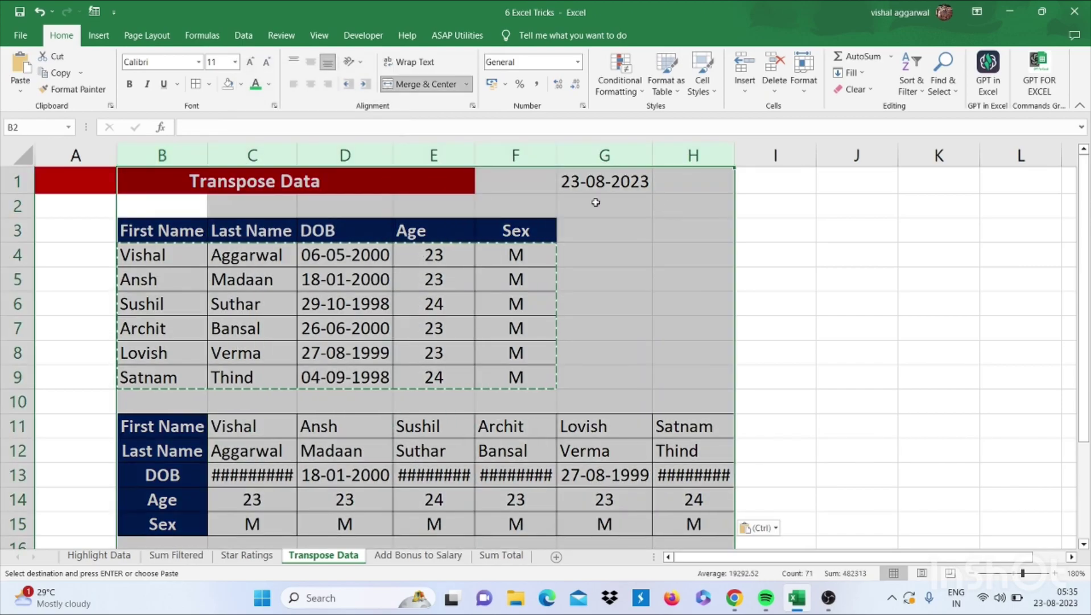
{"action": "double_click", "coordinate": [208, 154]}
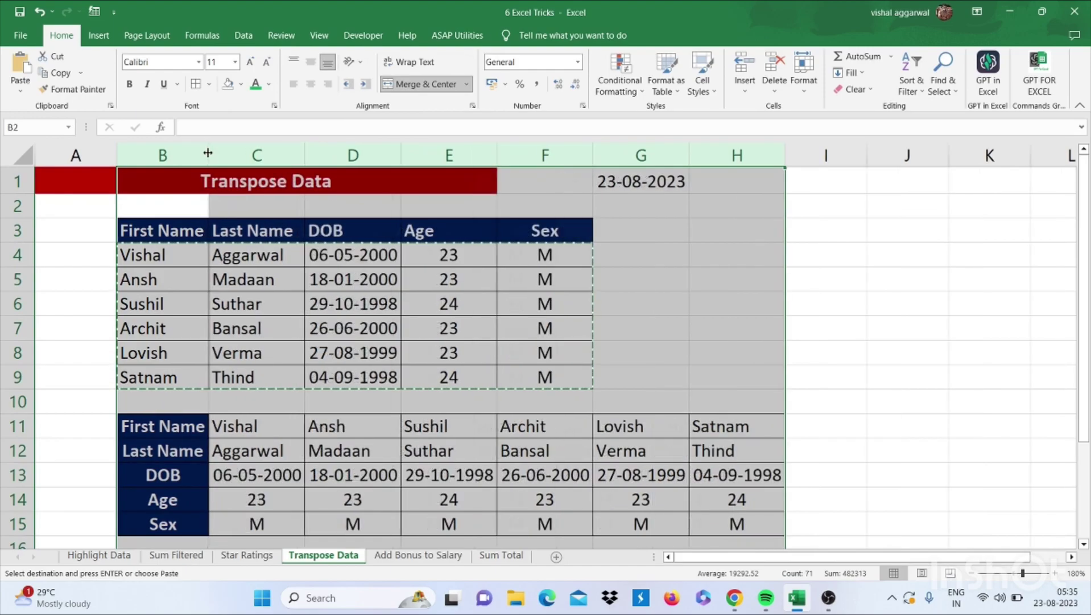
{"action": "left_click", "coordinate": [281, 418]}
{"action": "left_click", "coordinate": [321, 475]}
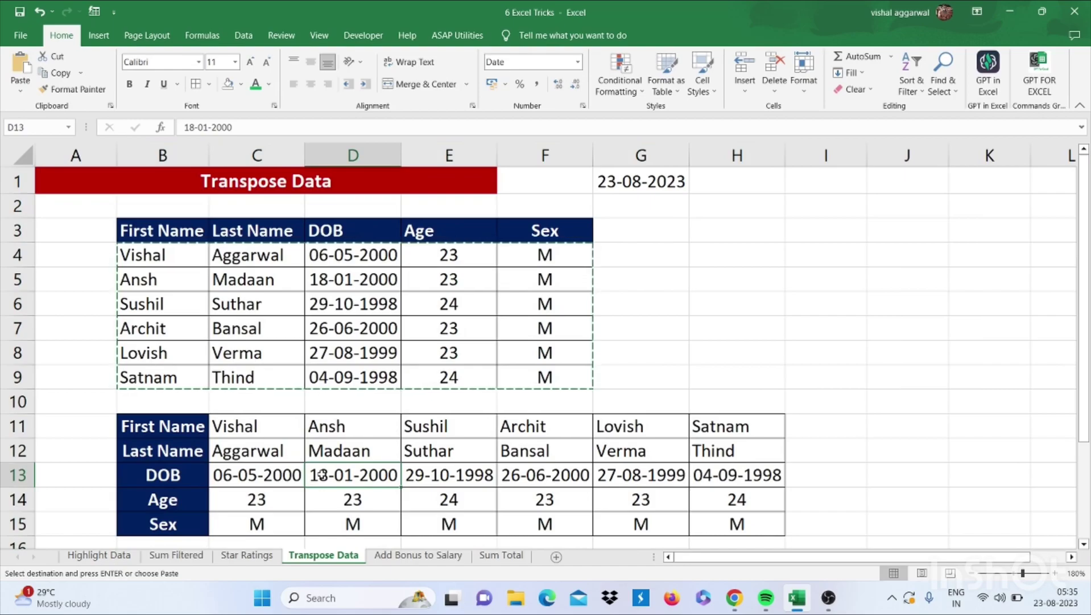
{"action": "key", "text": "Escape"}
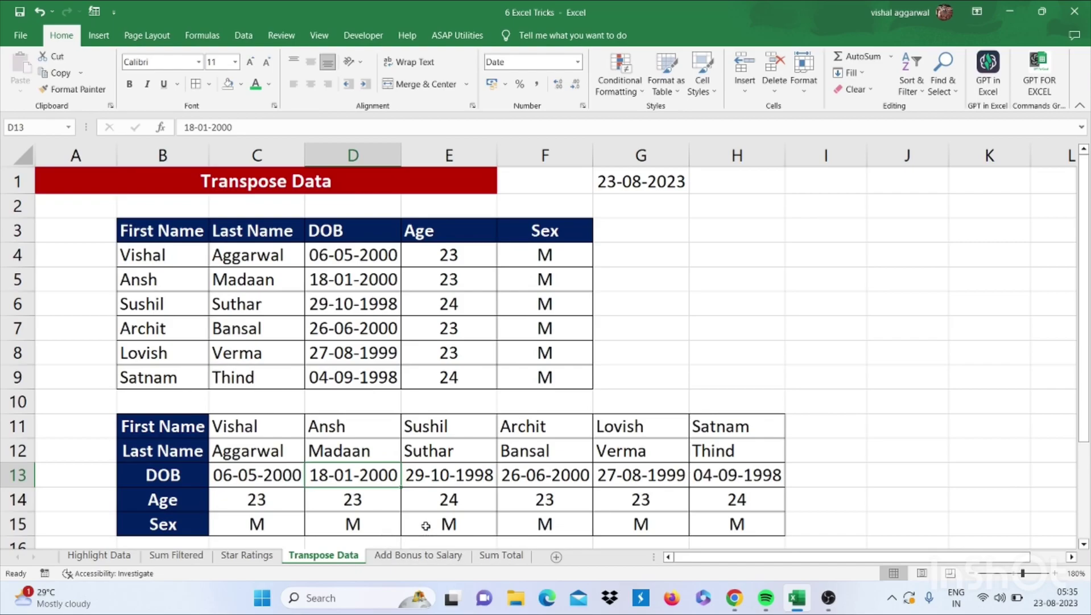
Step: Add the 1500 bonus in D8 to salaries C8:C21 via Paste Special Values with Add
{"action": "left_click", "coordinate": [405, 556]}
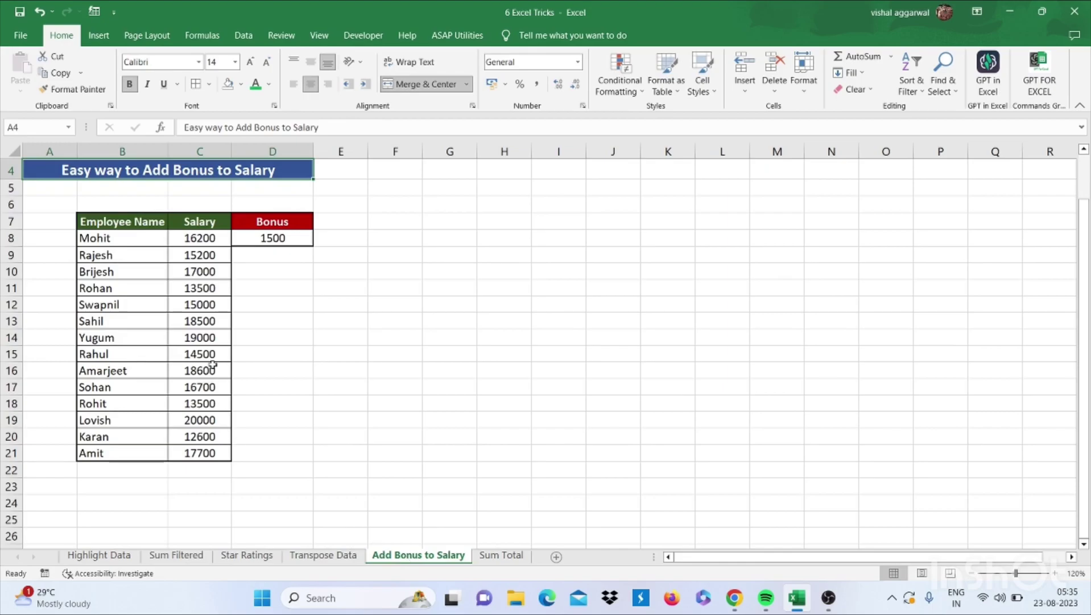
{"action": "left_click", "coordinate": [222, 235]}
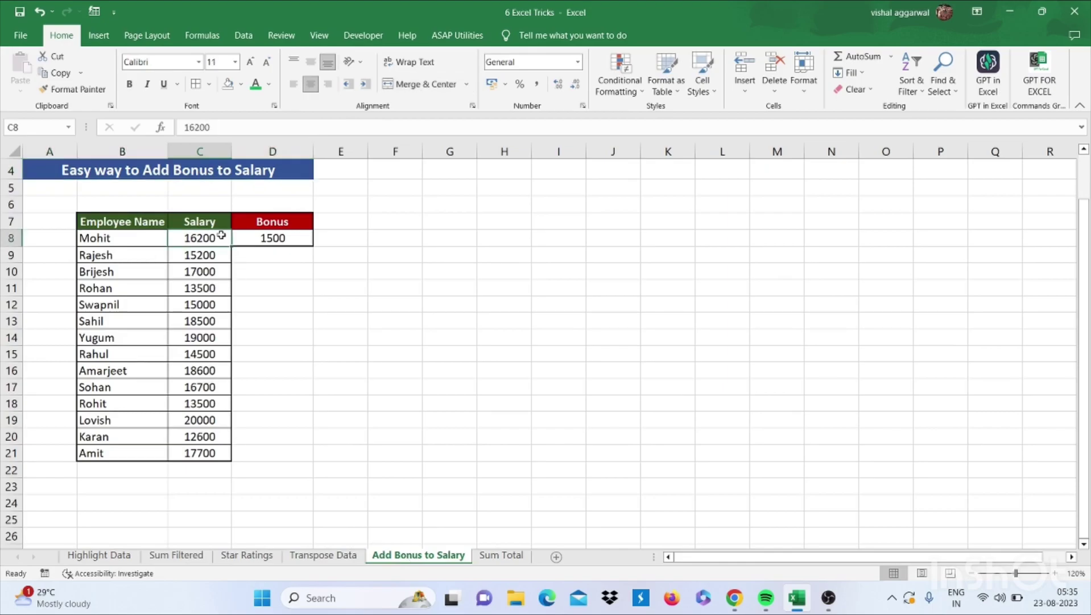
{"action": "left_click", "coordinate": [274, 237]}
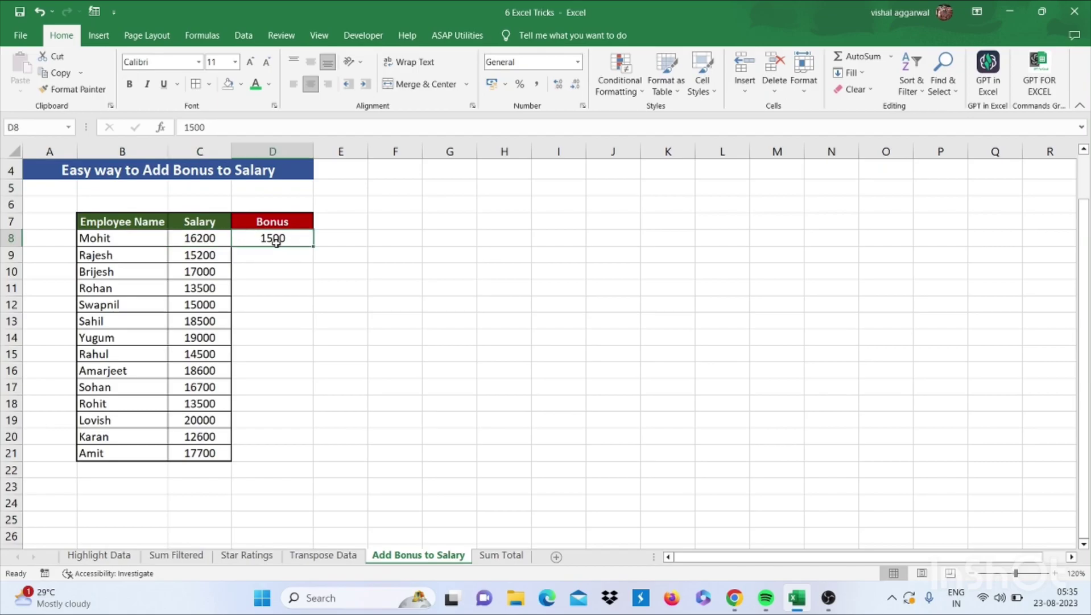
{"action": "key", "text": "ctrl+c"}
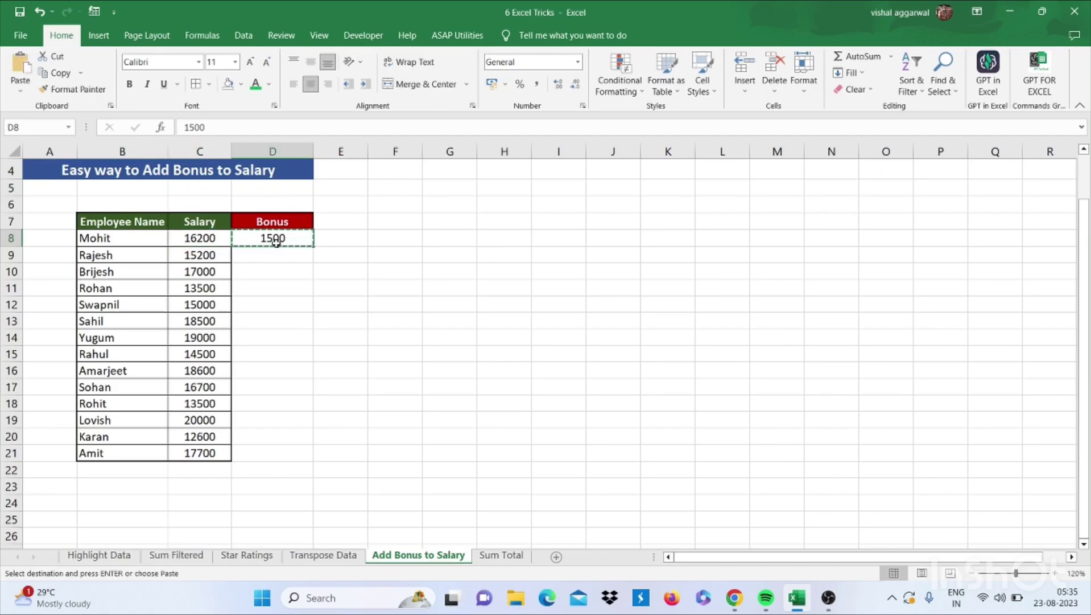
{"action": "key", "text": "Left"}
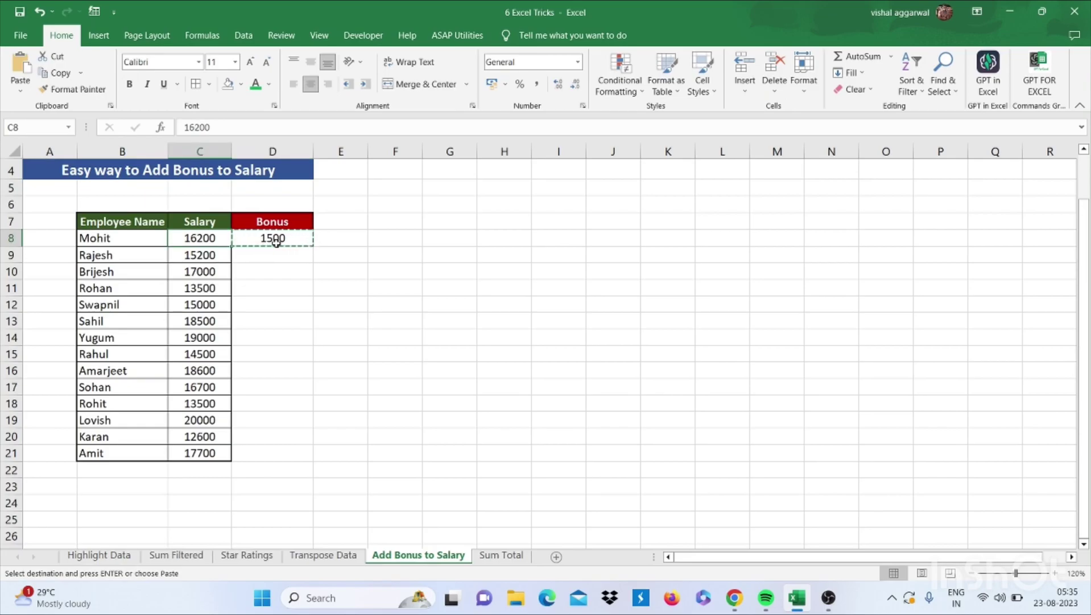
{"action": "key", "text": "shift+Down"}
{"action": "key", "text": "shift+Down"}
{"action": "key", "text": "shift+Down"}
{"action": "key", "text": "shift+Down"}
{"action": "key", "text": "shift+Down"}
{"action": "key", "text": "shift+Down"}
{"action": "key", "text": "shift+Down"}
{"action": "key", "text": "shift+Down"}
{"action": "key", "text": "shift+Down"}
{"action": "key", "text": "shift+Down"}
{"action": "key", "text": "shift+Down"}
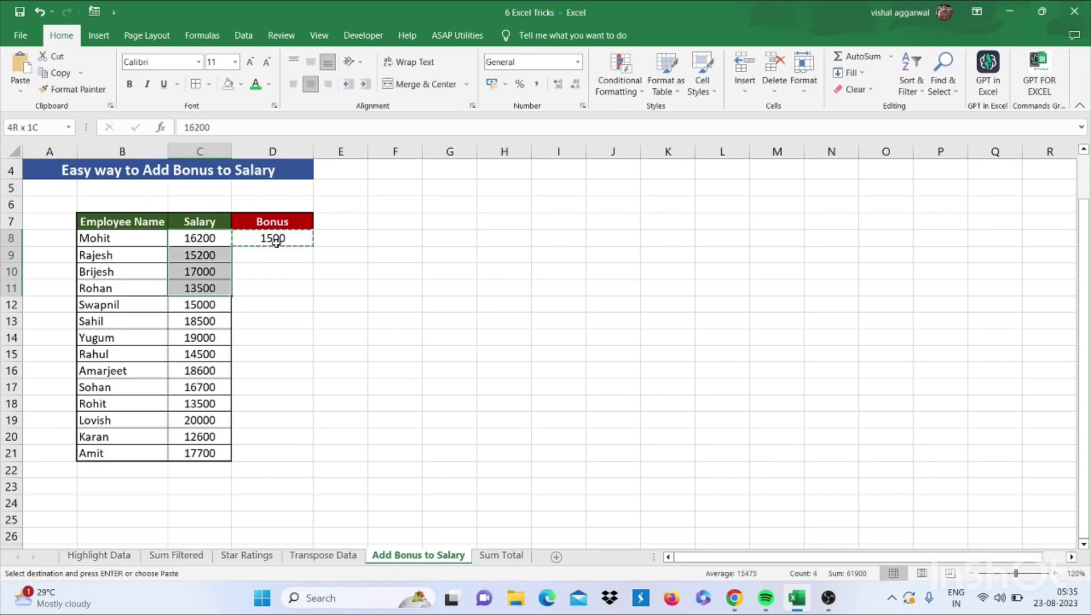
{"action": "key", "text": "shift+Down"}
{"action": "key", "text": "shift+Down"}
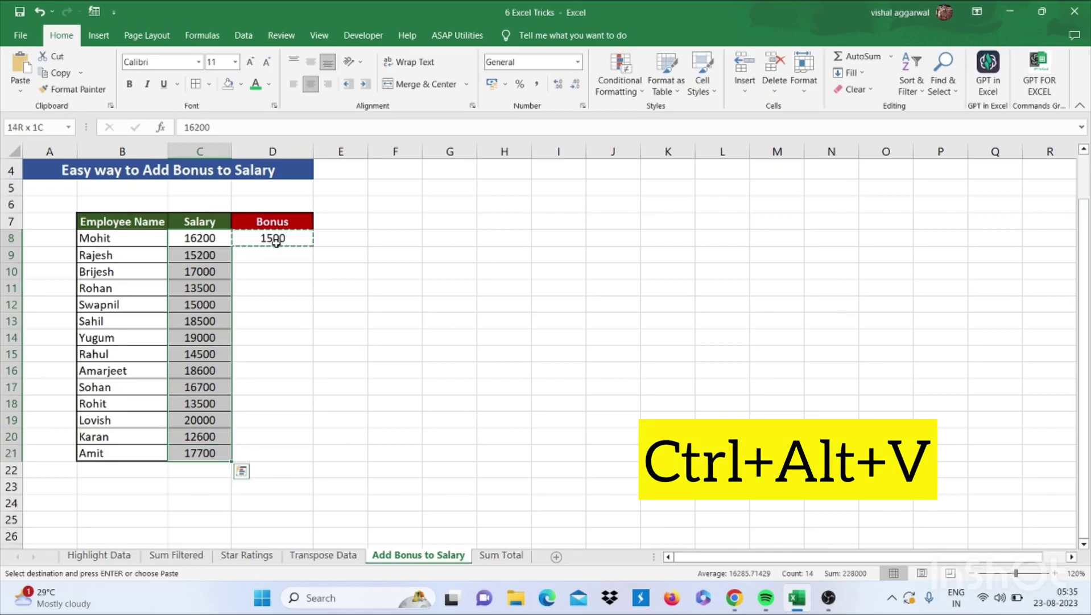
{"action": "key", "text": "ctrl+alt+v"}
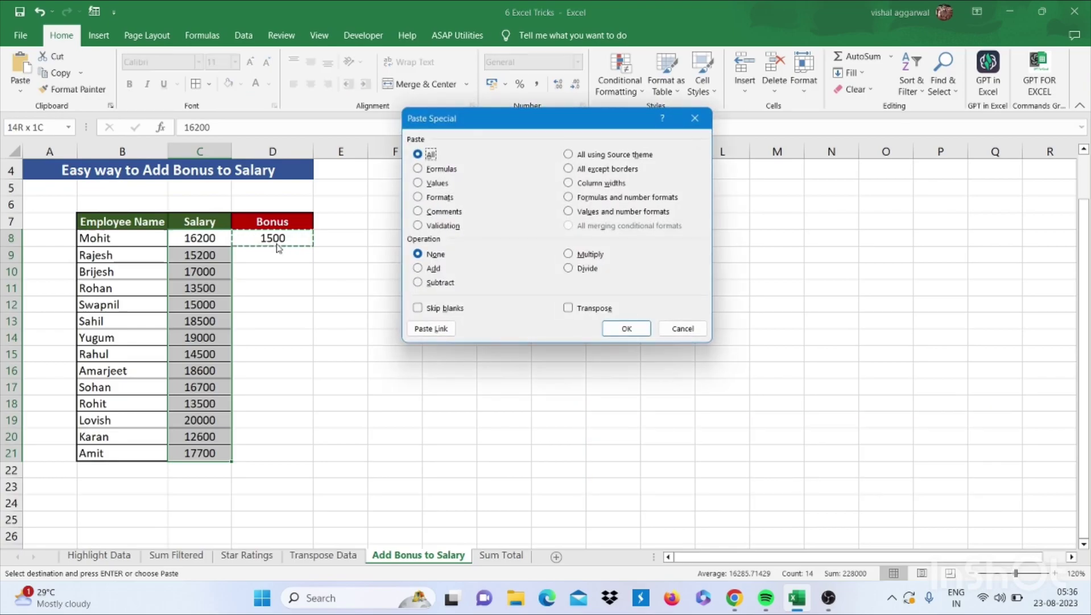
{"action": "key", "text": "v"}
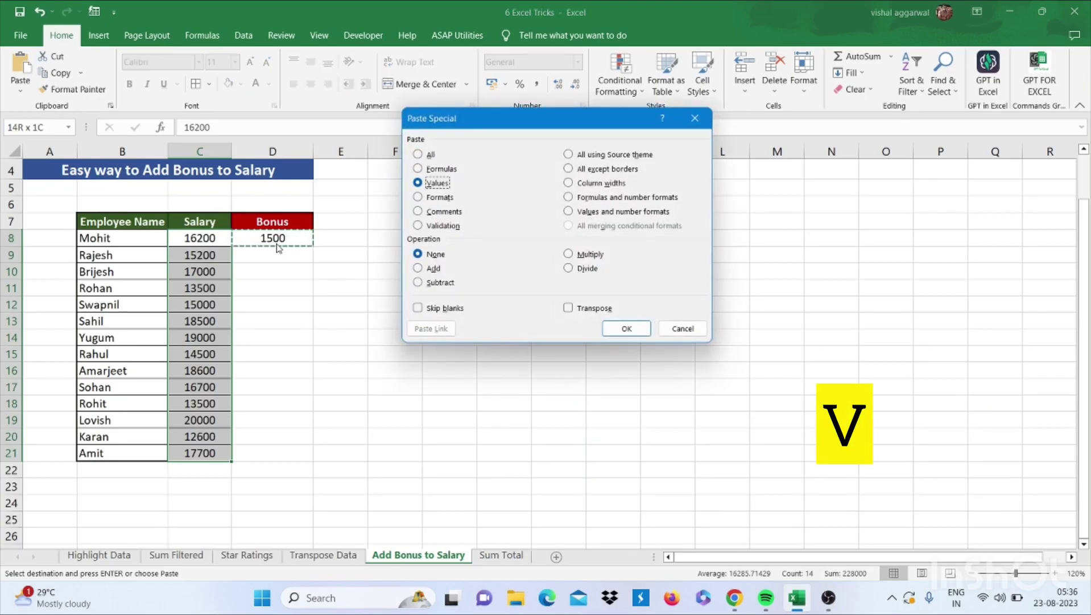
{"action": "key", "text": "d"}
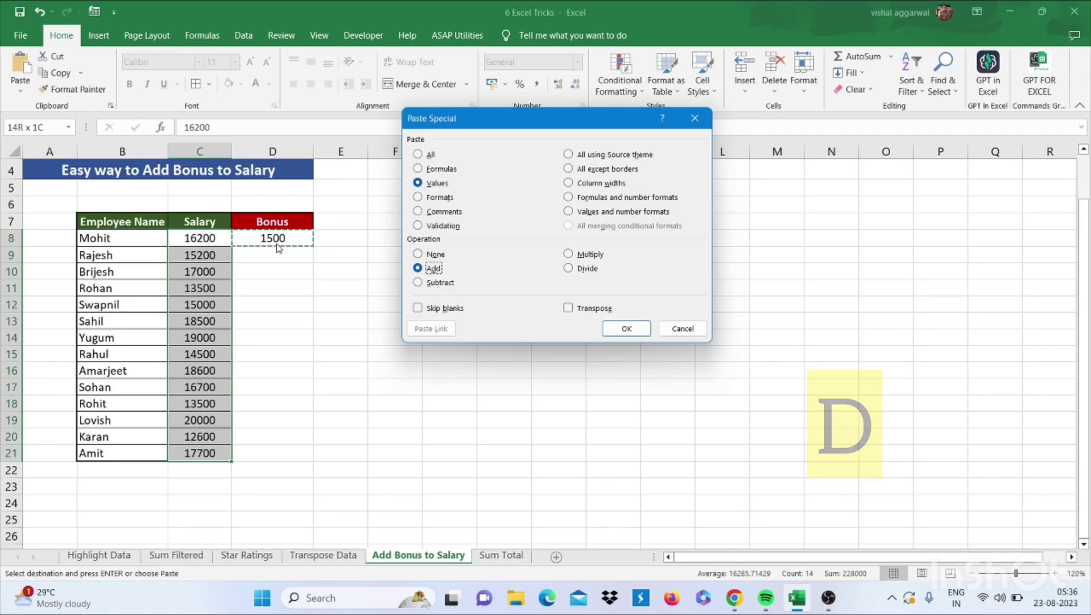
{"action": "left_click", "coordinate": [615, 330]}
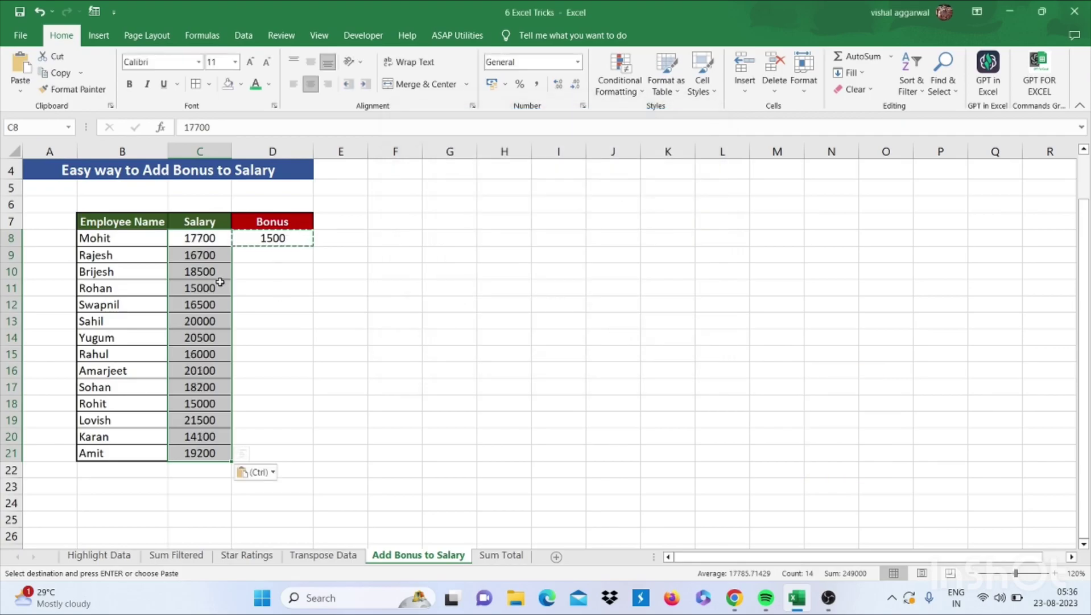
{"action": "left_click_drag", "start_coordinate": [203, 239], "coordinate": [197, 452]}
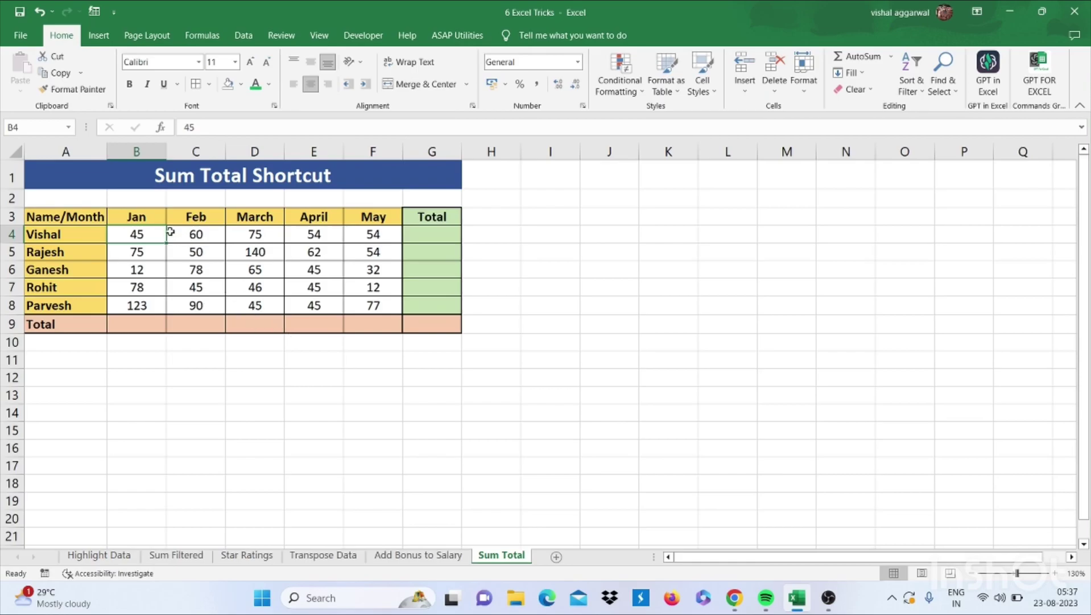
Step: AutoSum B4:G9 with Alt+= to fill row and column totals, grand total 1507
{"action": "left_click_drag", "start_coordinate": [159, 234], "coordinate": [358, 303]}
{"action": "key", "text": "shift+Right"}
{"action": "key", "text": "shift+Down"}
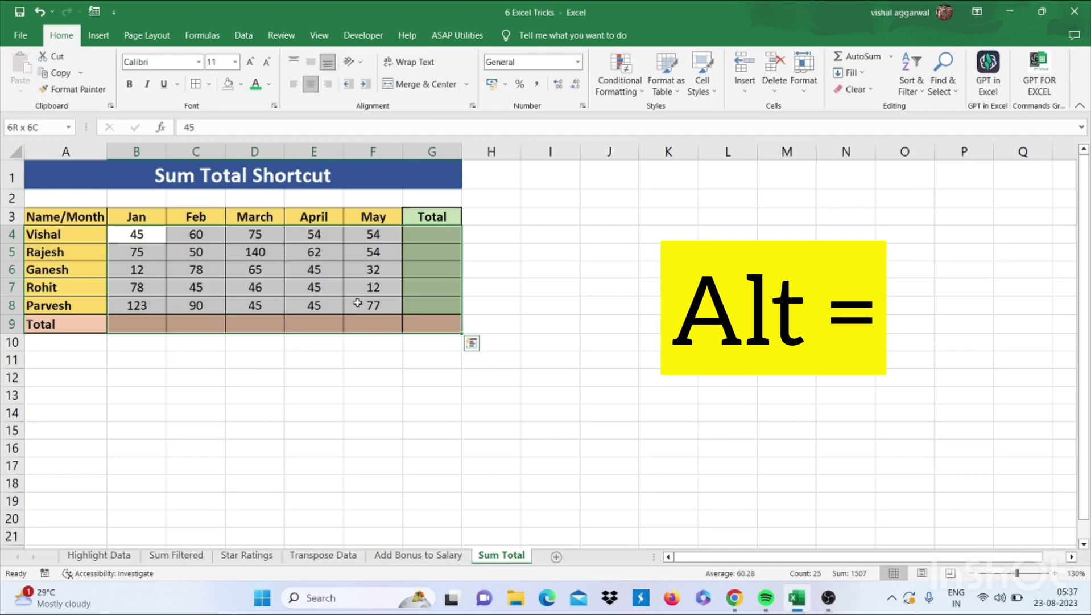
{"action": "key", "text": "alt+equal"}
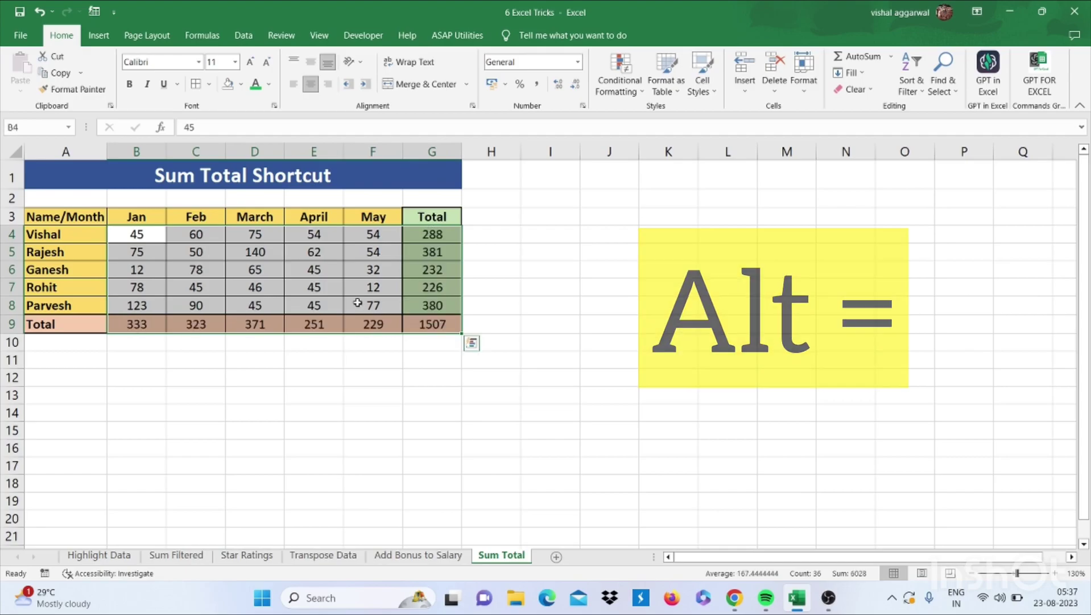
{"action": "left_click", "coordinate": [313, 361]}
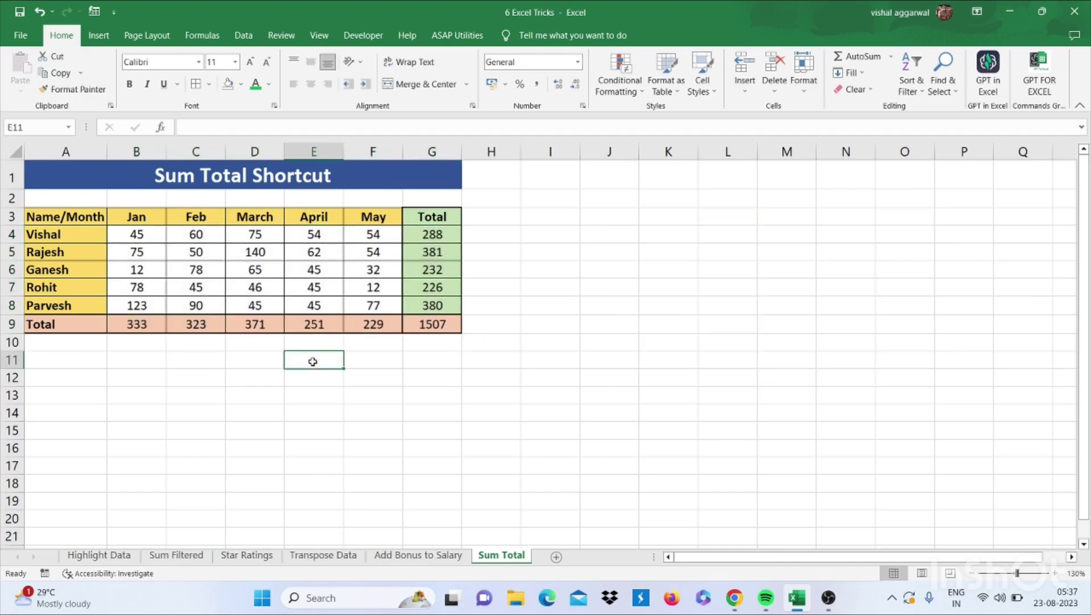